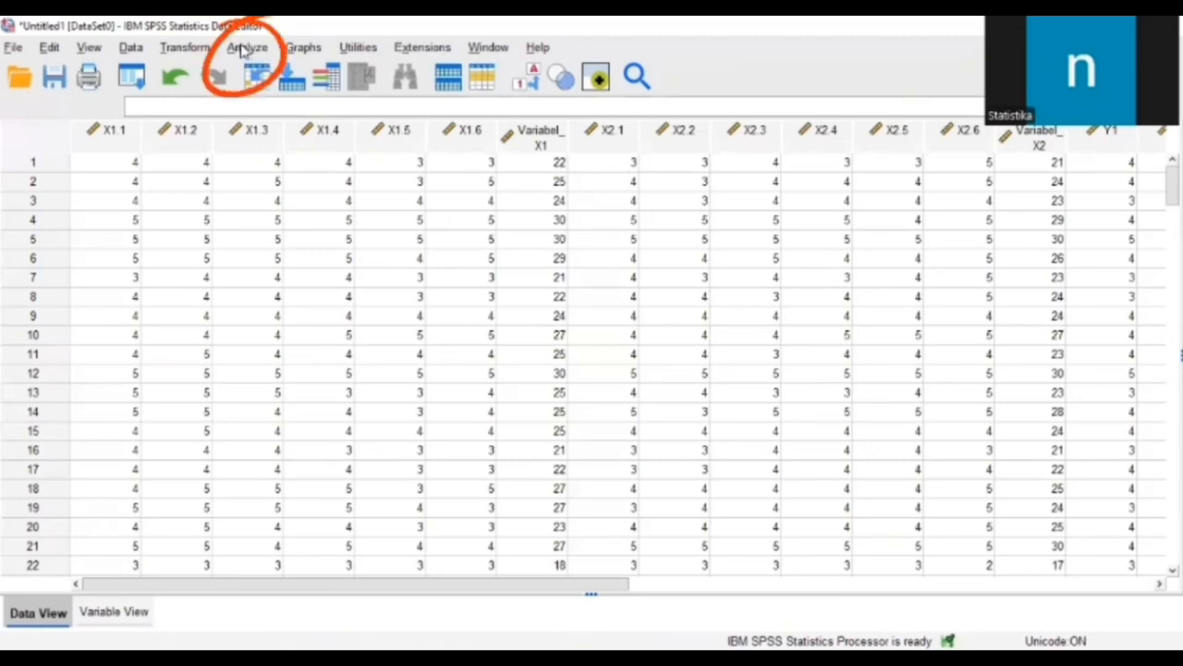
# Step: Run a bivariate Pearson correlation on Item X1.1 through Item X1.6 together with Variabel X1
pyautogui.click(243, 48)
pyautogui.moveTo(304, 274)
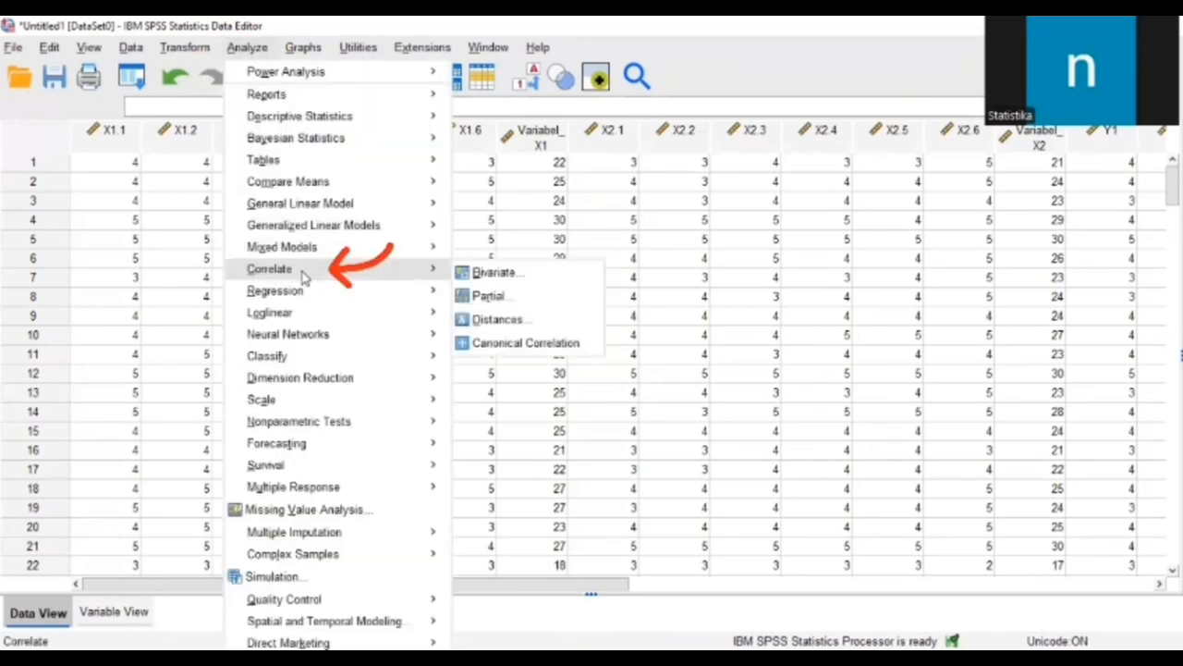
pyautogui.click(533, 276)
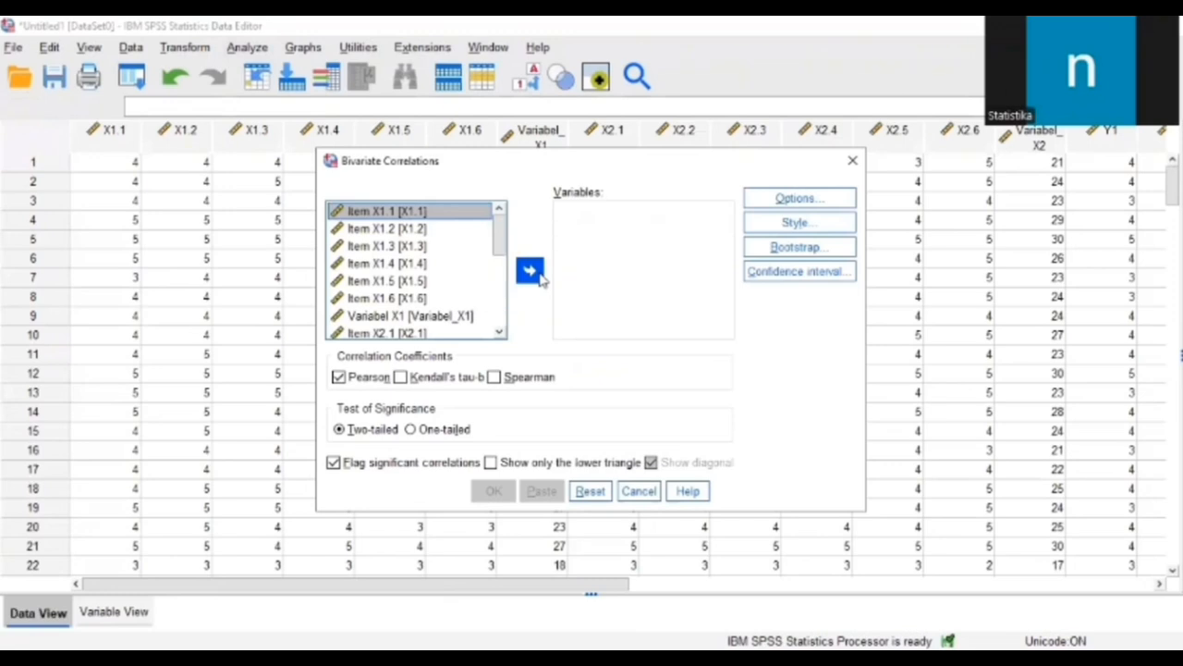
pyautogui.click(530, 272)
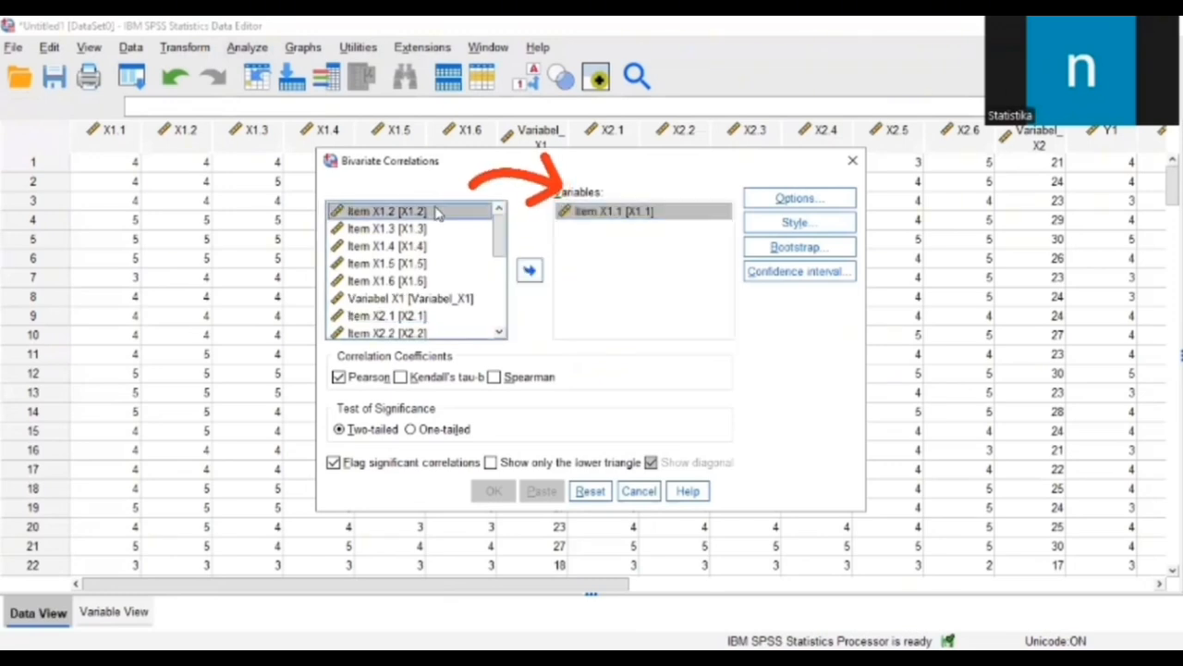
pyautogui.doubleClick(438, 213)
pyautogui.doubleClick(438, 213)
pyautogui.doubleClick(438, 213)
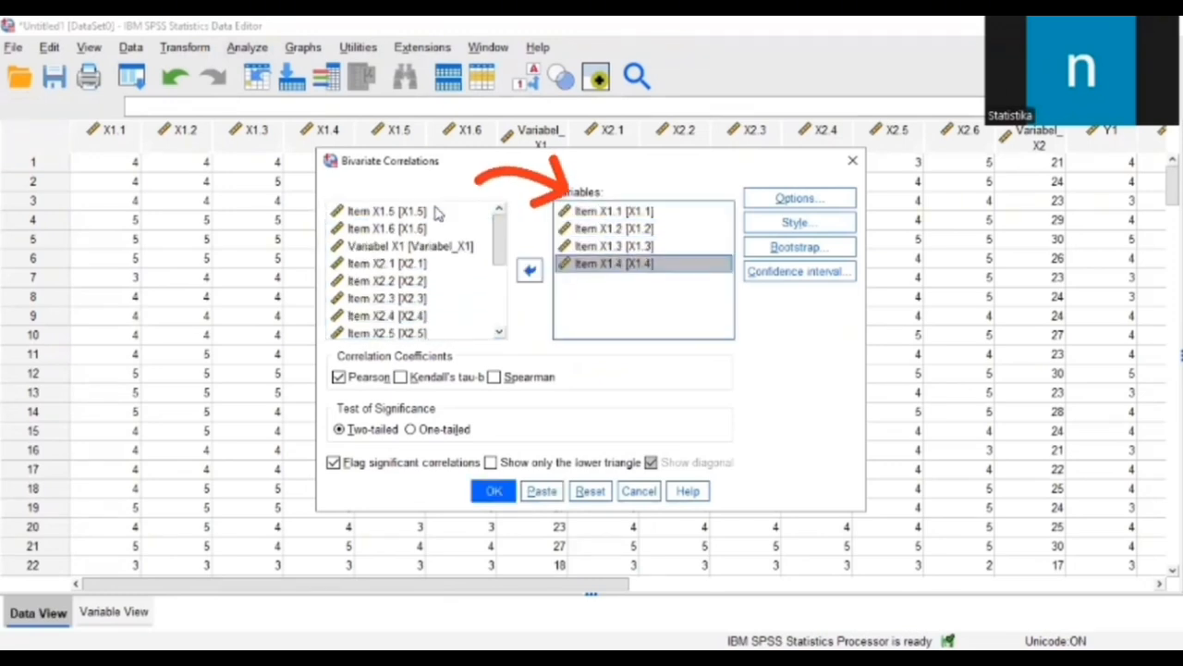
pyautogui.doubleClick(438, 213)
pyautogui.doubleClick(438, 214)
pyautogui.doubleClick(438, 214)
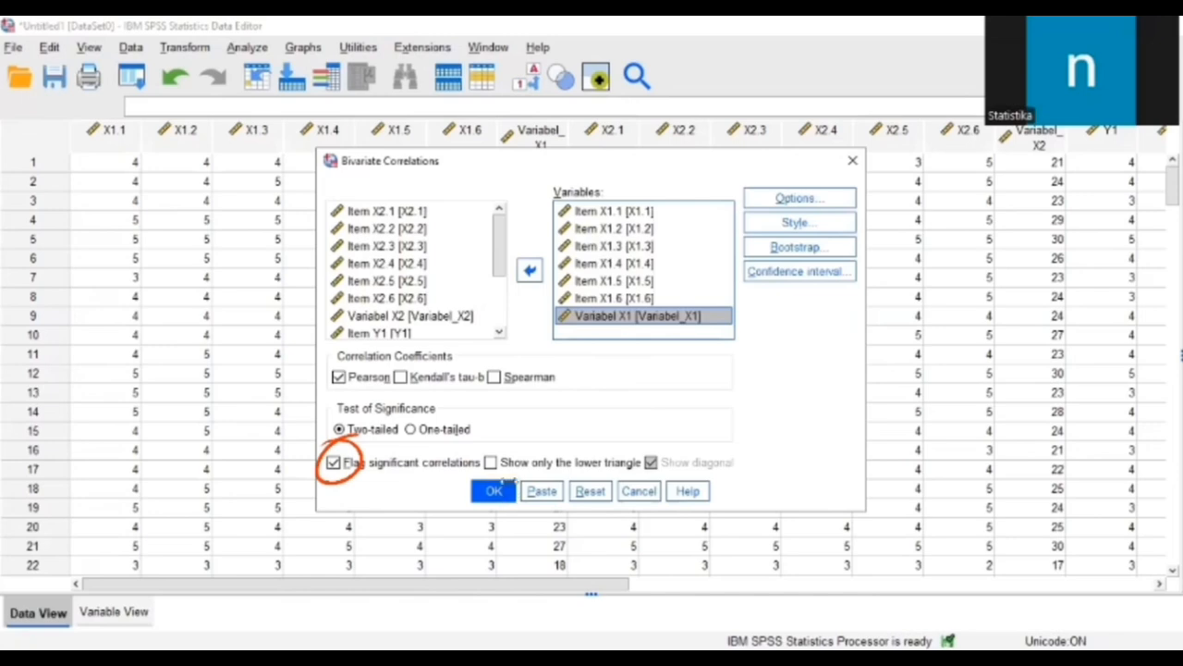
pyautogui.click(499, 488)
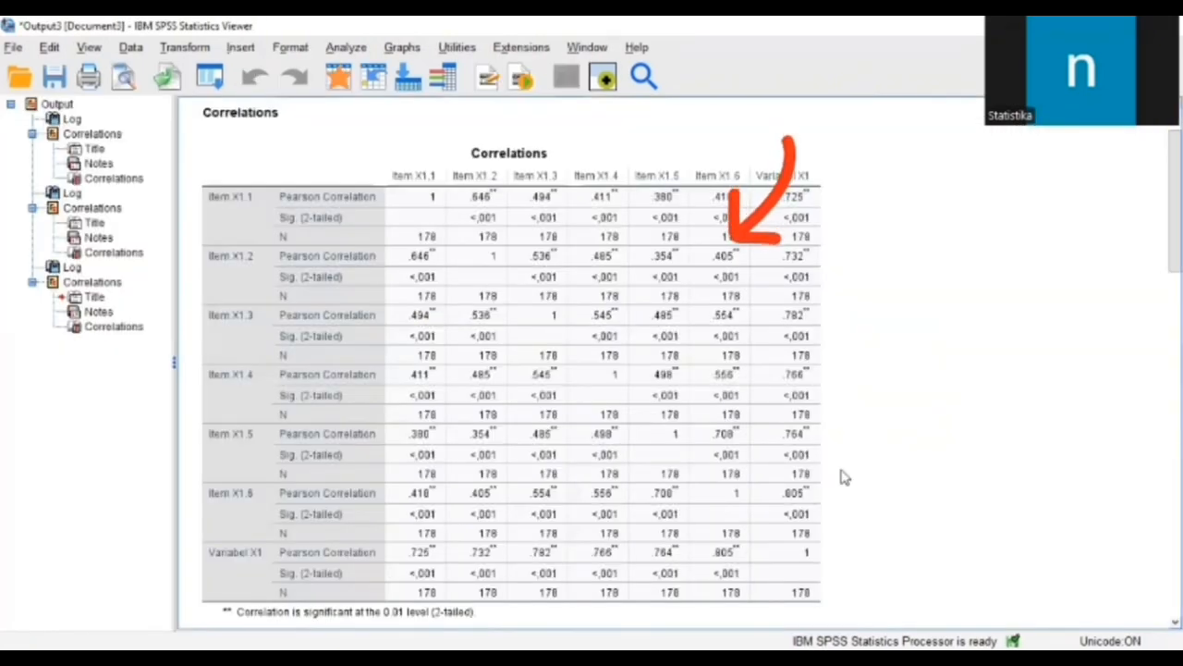
# Step: Examine the correlation tables for the X1, X2 and Y items against their total variables
pyautogui.scroll(-3, 842, 476)
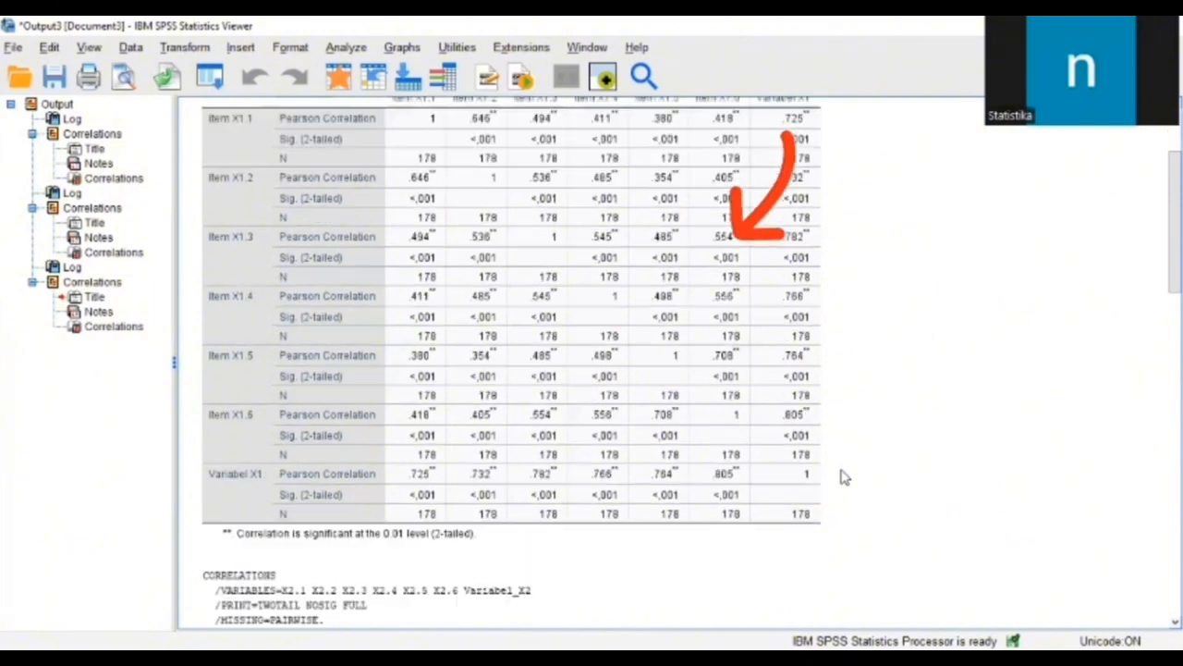
pyautogui.scroll(-20, 842, 476)
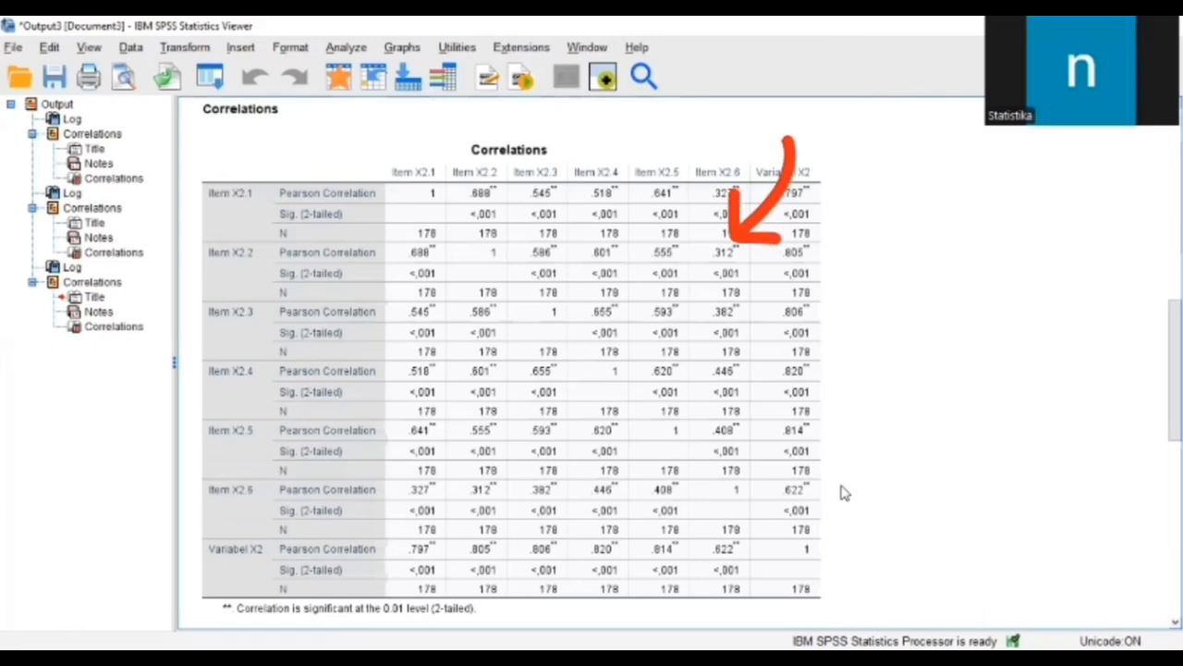
pyautogui.click(431, 405)
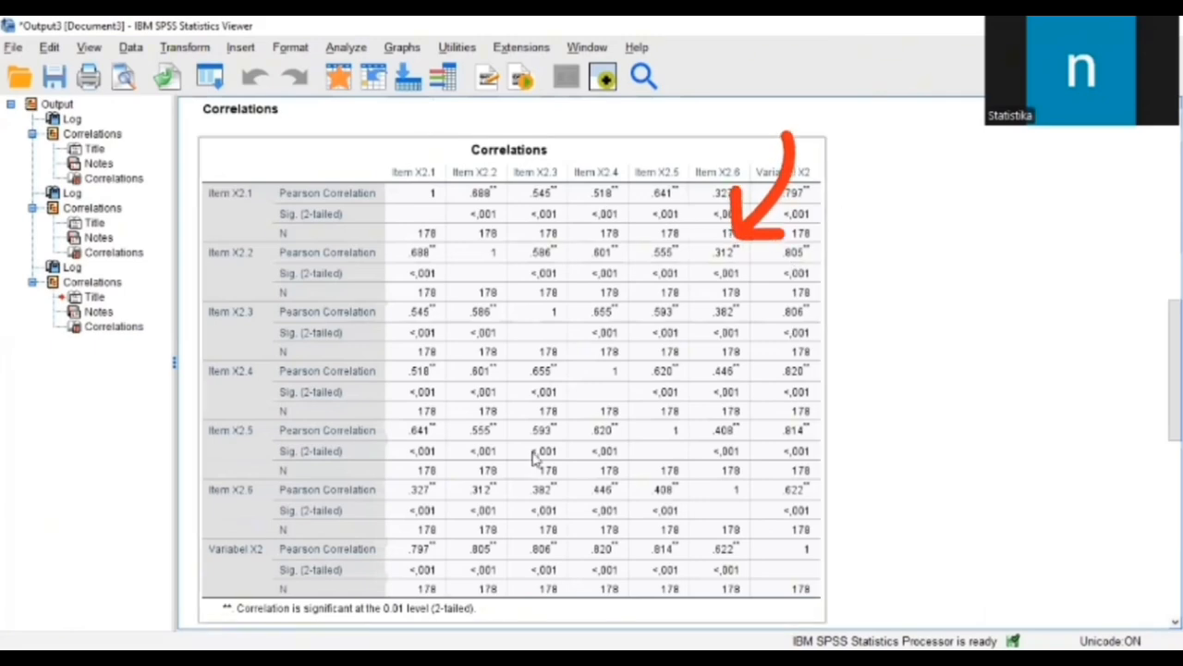
pyautogui.scroll(-10, 840, 481)
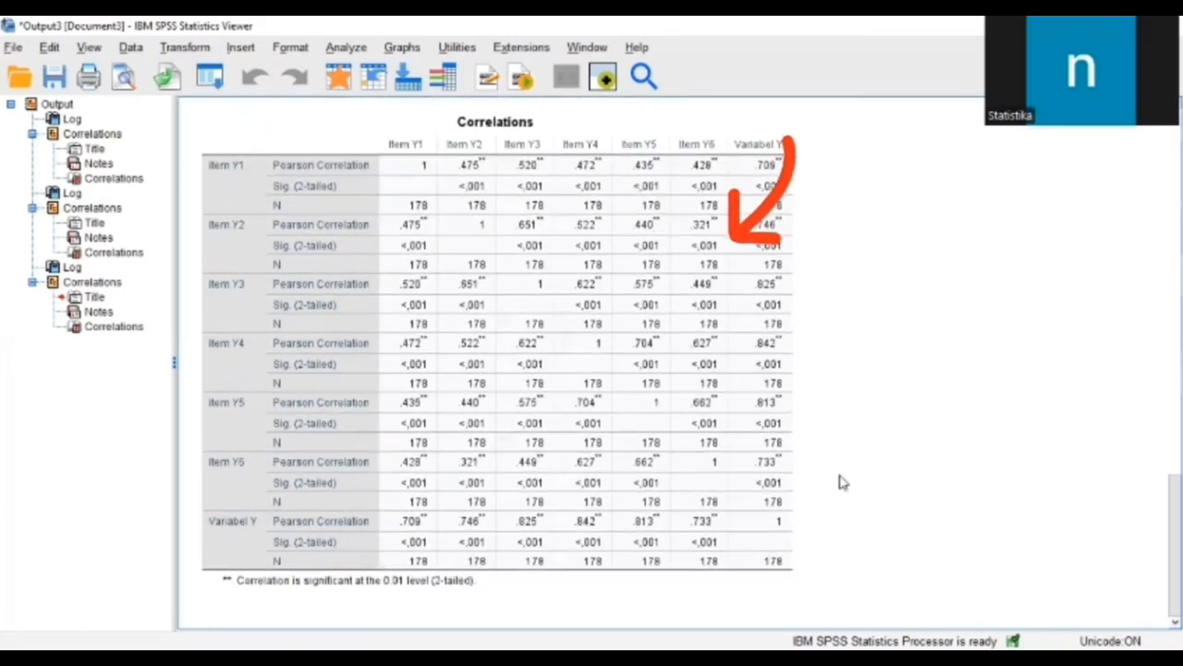
pyautogui.click(701, 340)
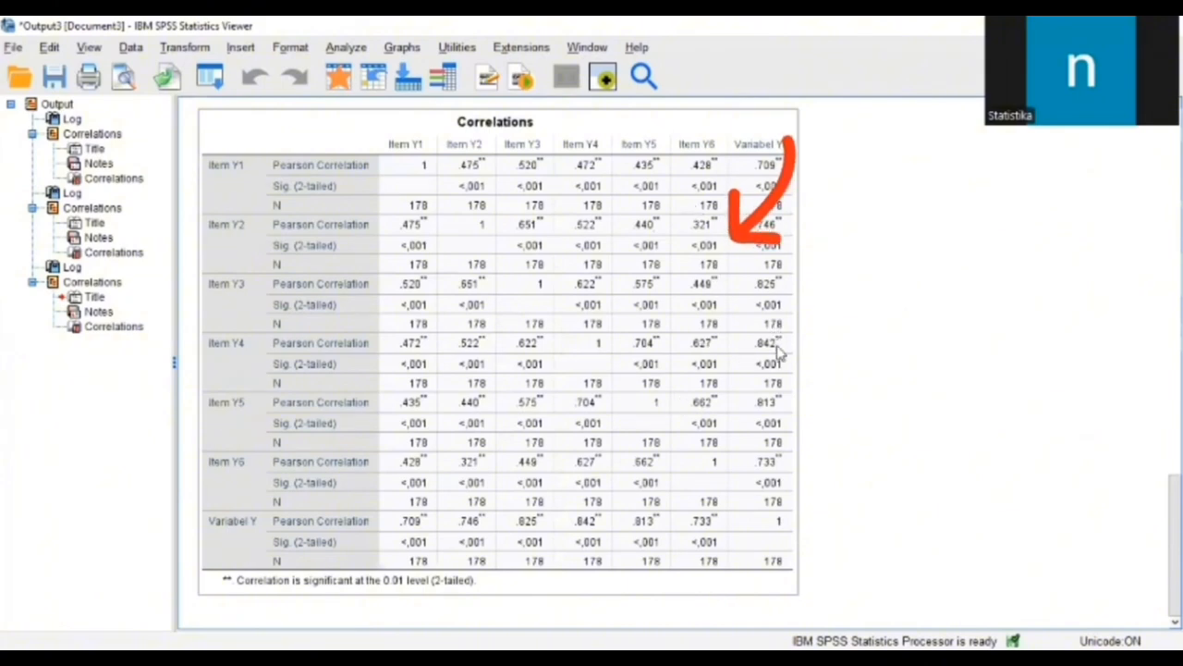
pyautogui.click(878, 433)
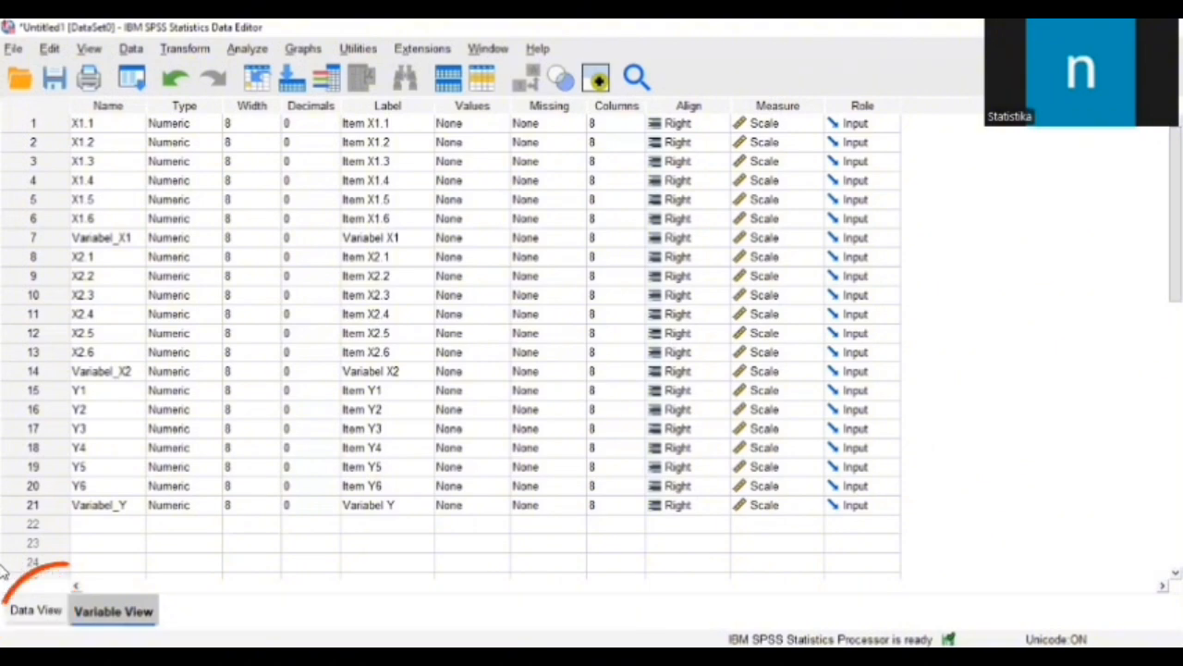
# Step: Start a reliability analysis from the data view and add Item X1.1 through Item X1.4 as its items
pyautogui.click(37, 610)
pyautogui.scroll(1, 571, 403)
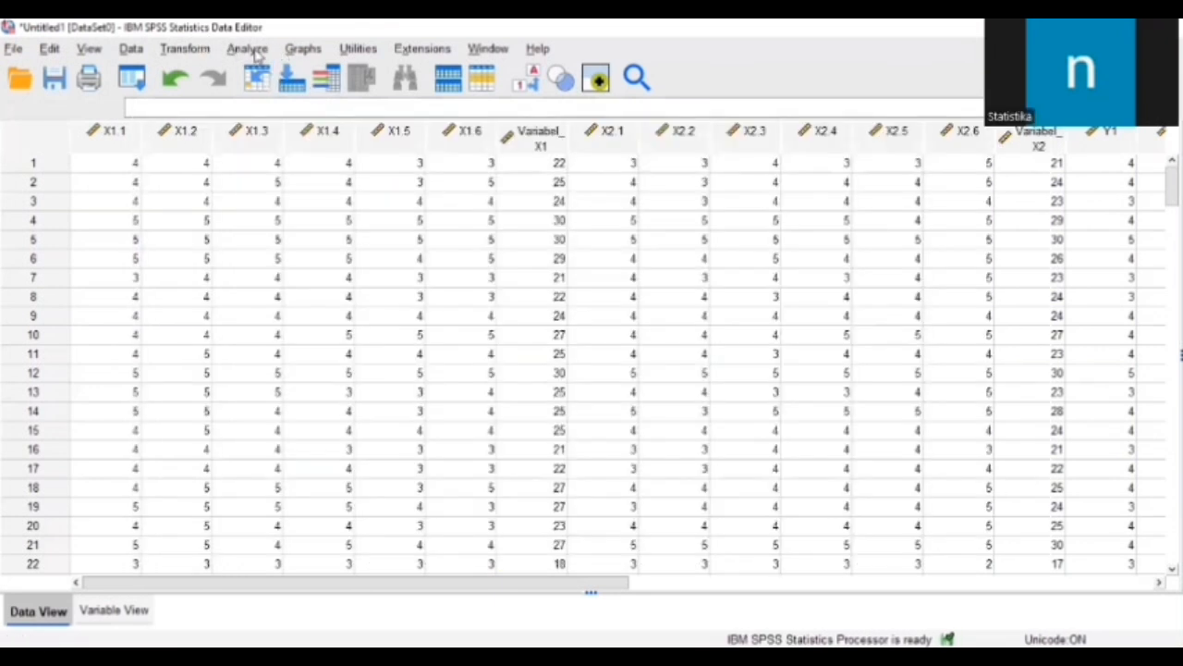
pyautogui.click(256, 54)
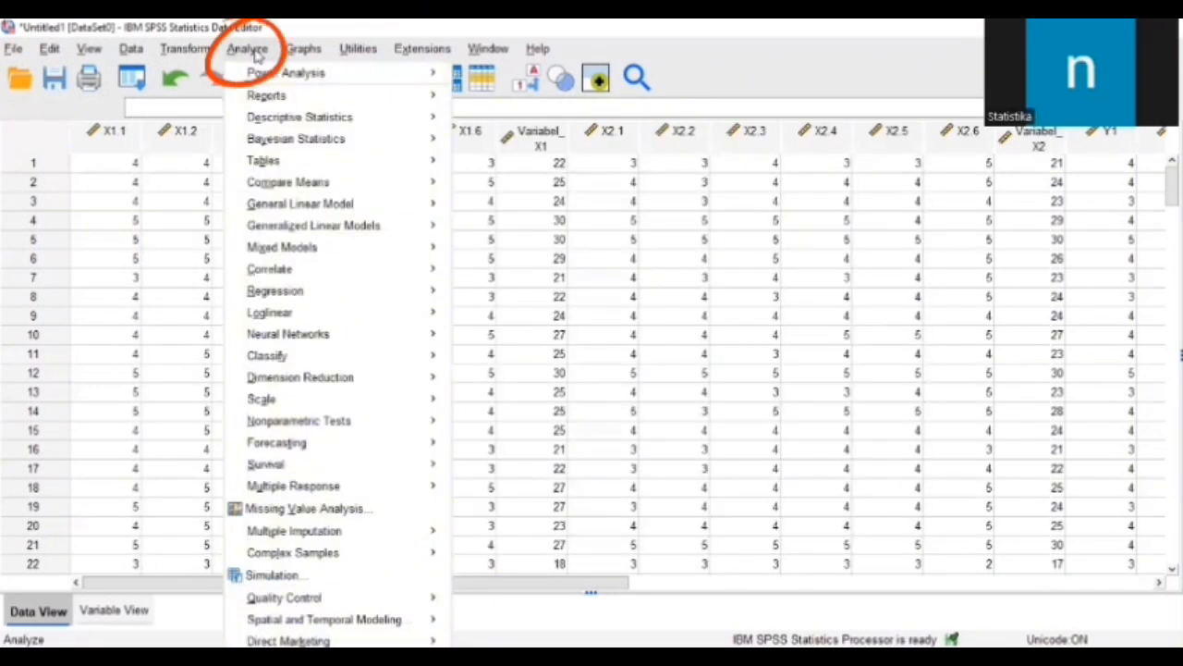
pyautogui.moveTo(296, 404)
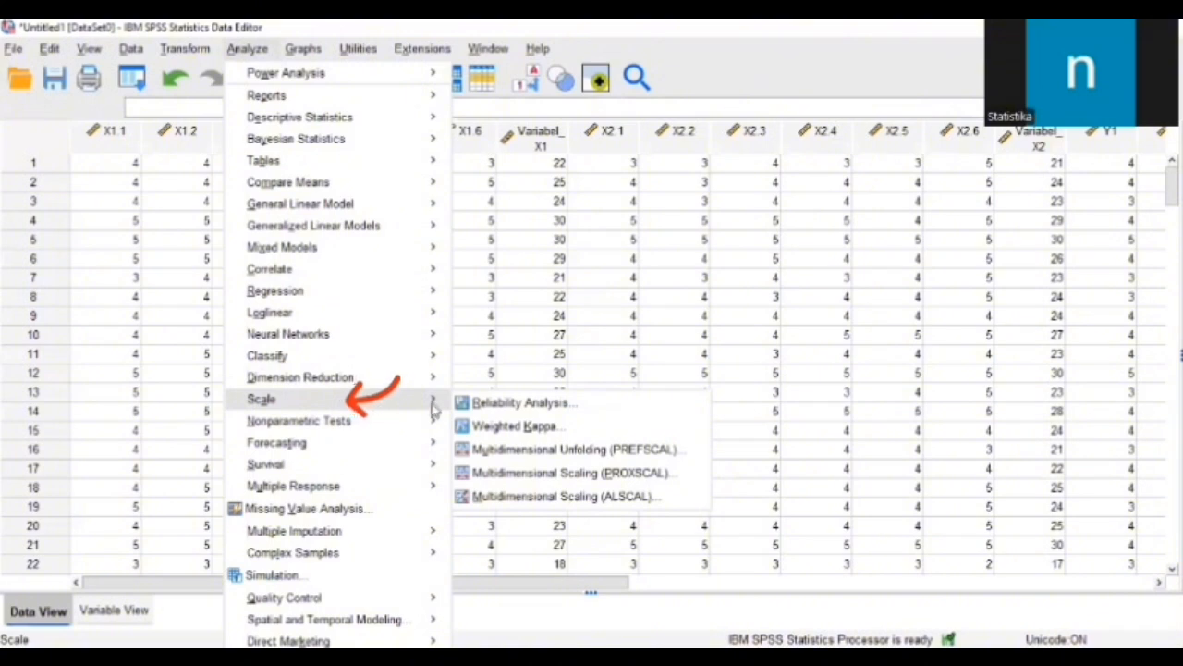
pyautogui.click(562, 407)
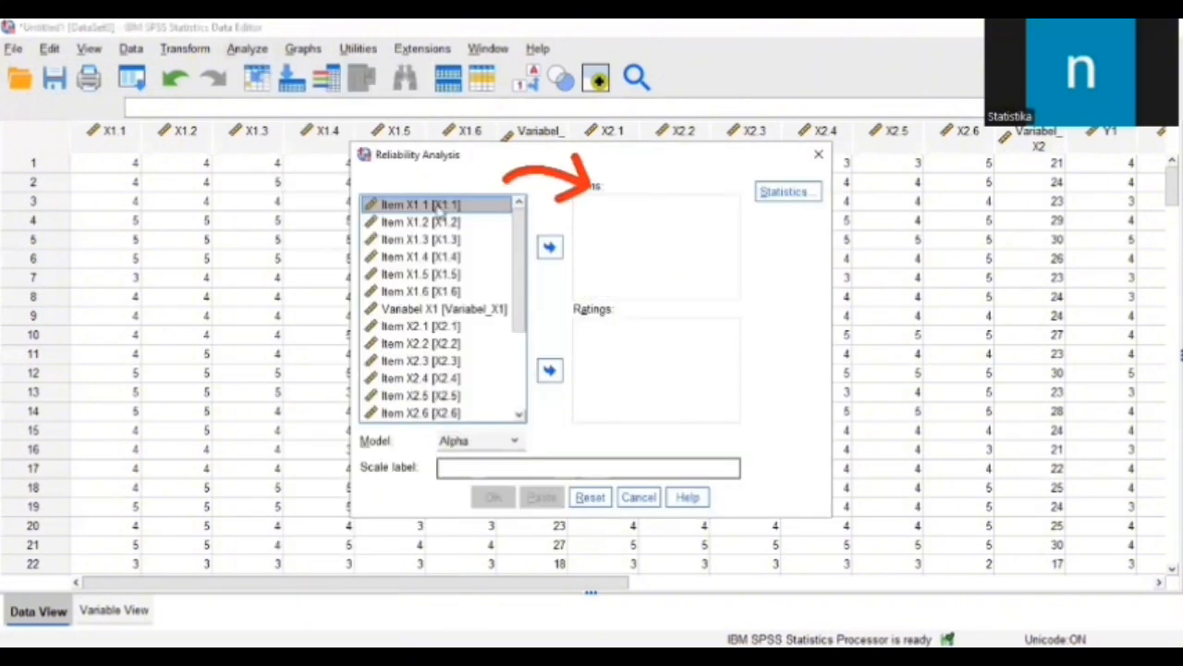
pyautogui.click(549, 247)
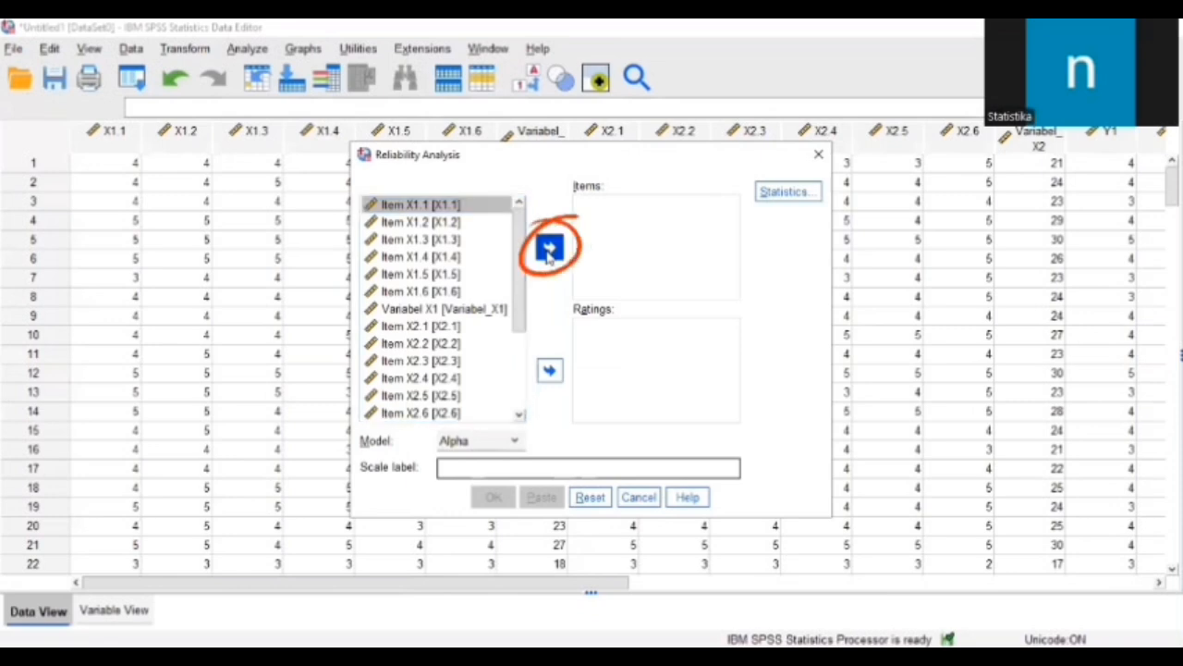
pyautogui.click(435, 224)
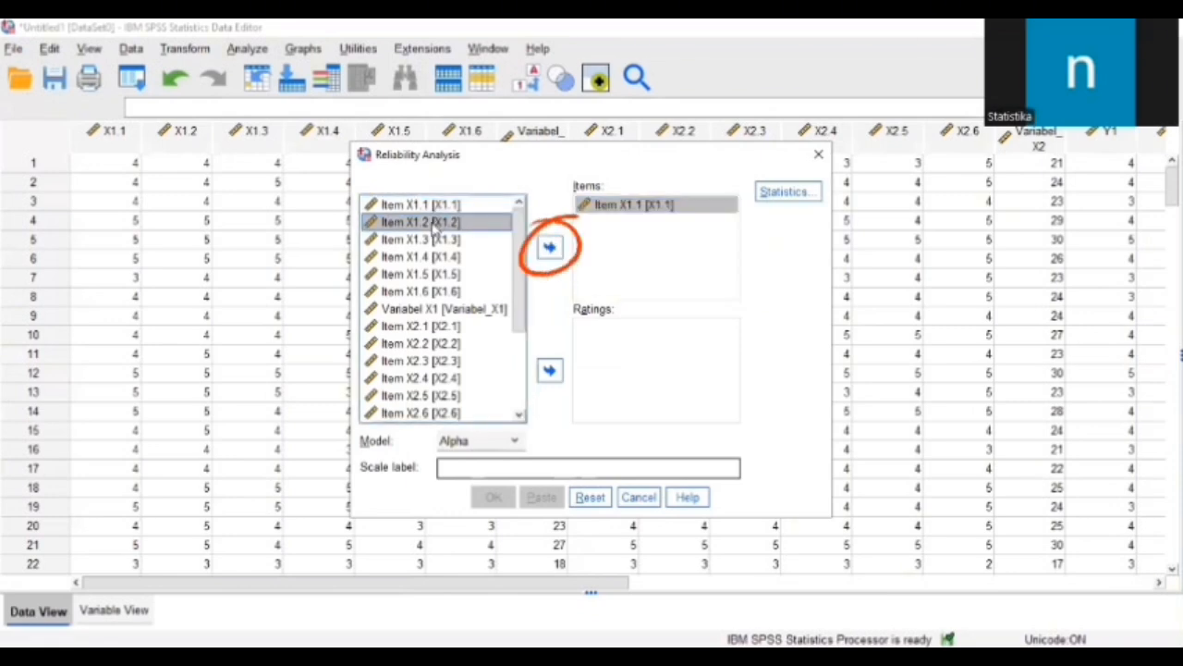
pyautogui.click(549, 247)
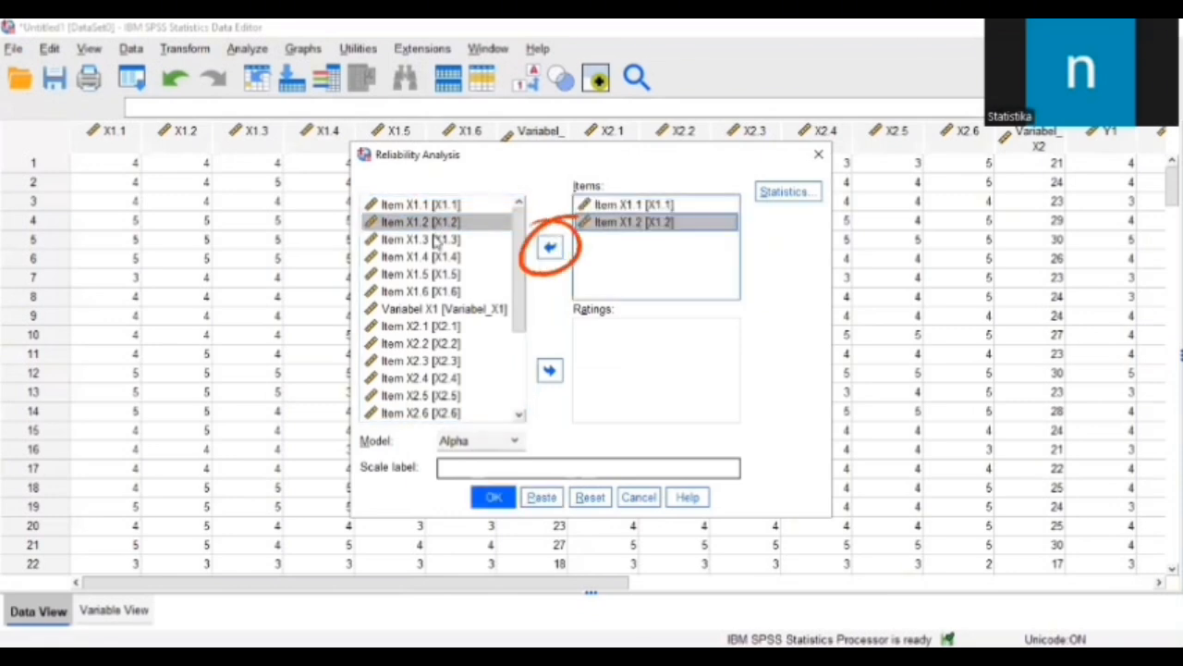
pyautogui.click(549, 247)
pyautogui.click(453, 257)
pyautogui.click(550, 246)
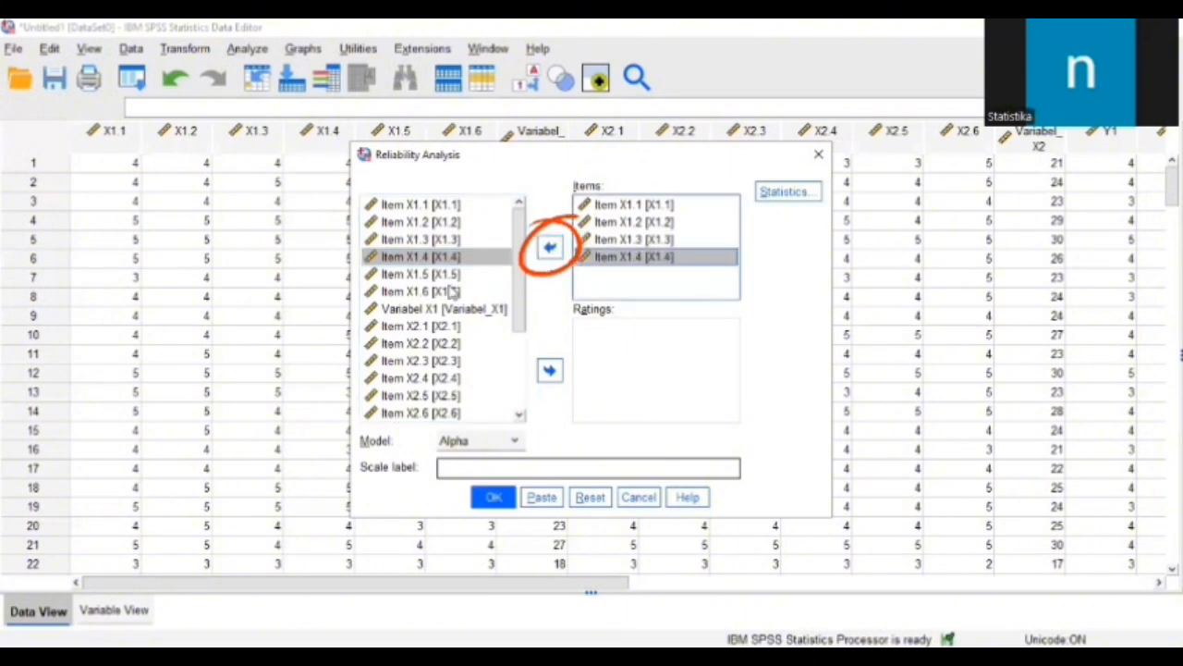
# Step: Add Item X1.5, Item X1.6 and Variabel X1 to the items and run the reliability analysis with the Alpha model
pyautogui.click(453, 275)
pyautogui.click(549, 247)
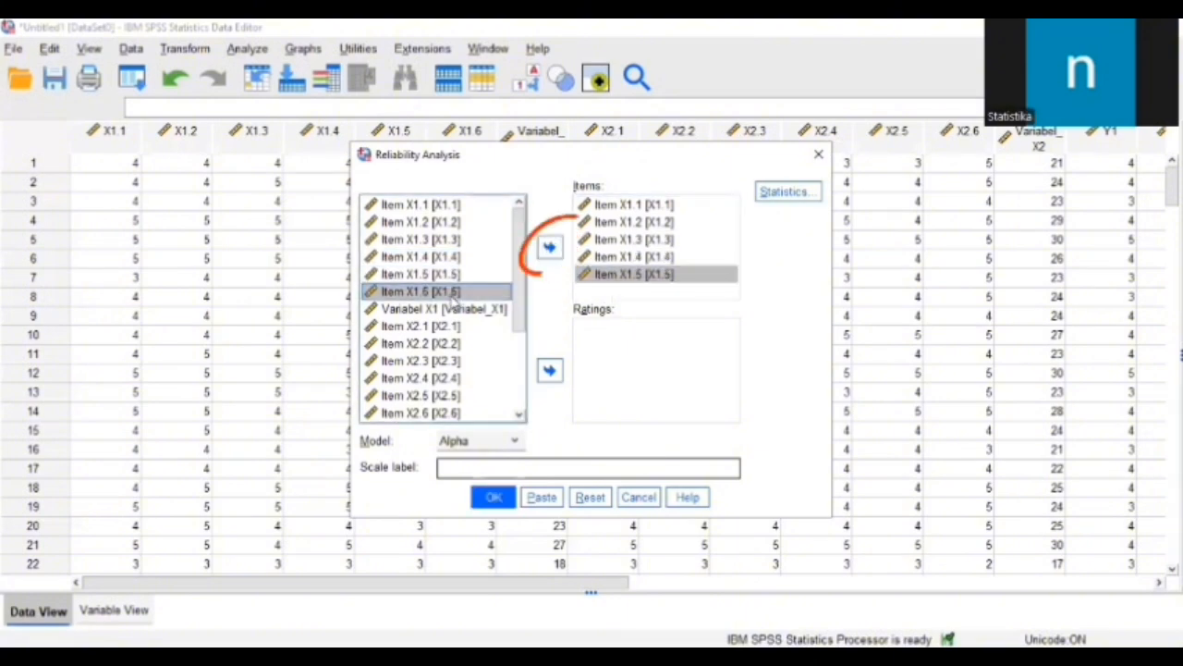
pyautogui.click(549, 249)
pyautogui.click(506, 309)
pyautogui.click(550, 248)
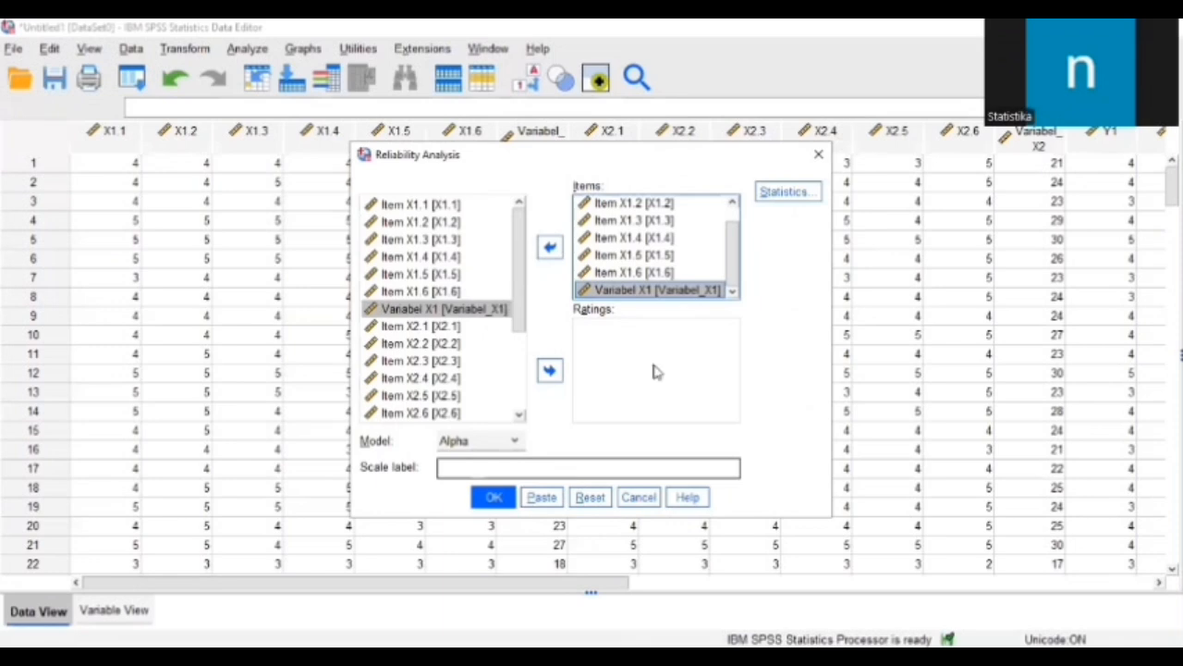
pyautogui.click(494, 498)
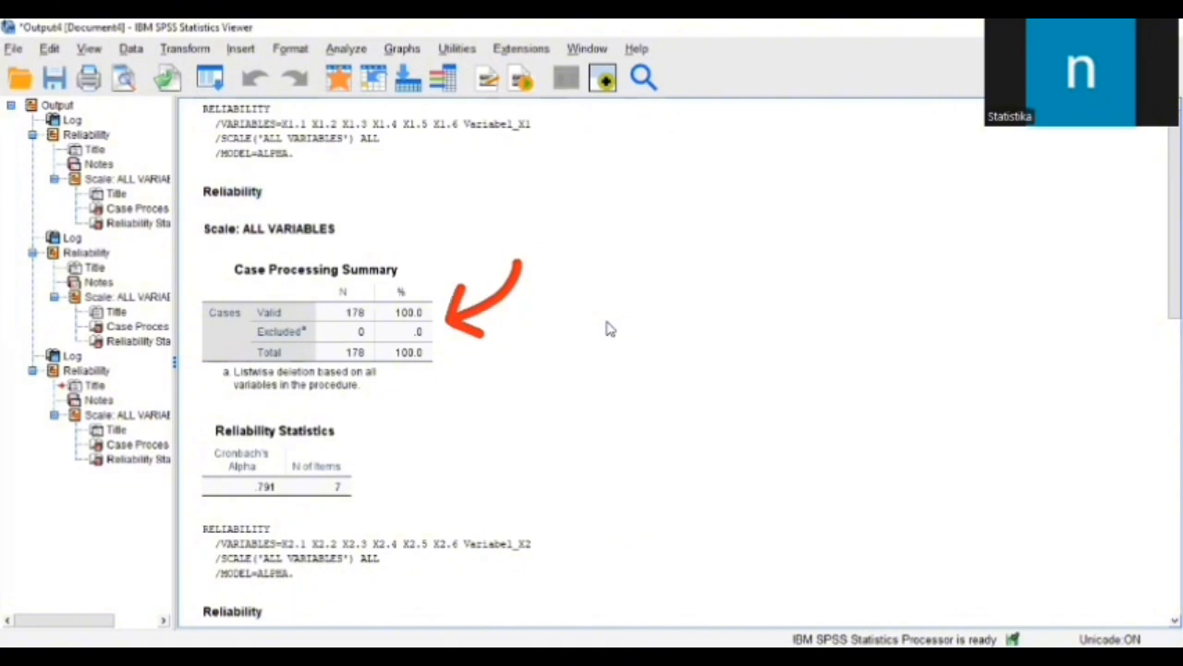
# Step: Examine the case processing summaries and Cronbach's alpha tables for the X1, X2 and Y variable sets
pyautogui.click(557, 227)
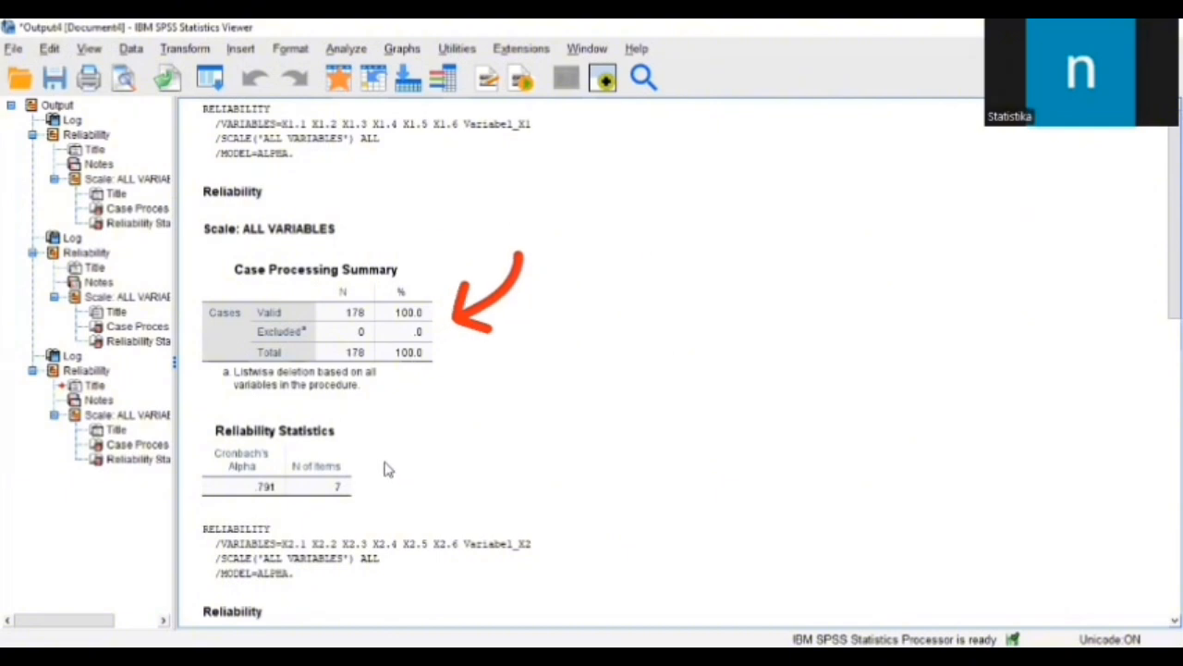
pyautogui.scroll(-5, 509, 502)
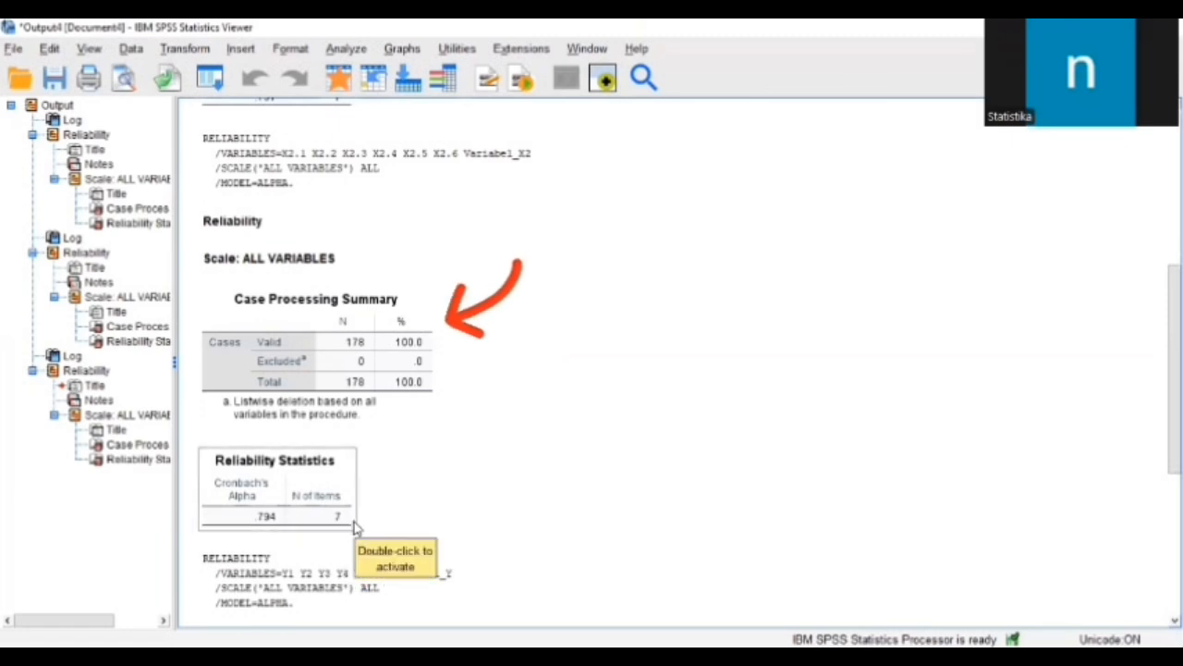
pyautogui.scroll(-1, 359, 530)
pyautogui.scroll(-3, 359, 527)
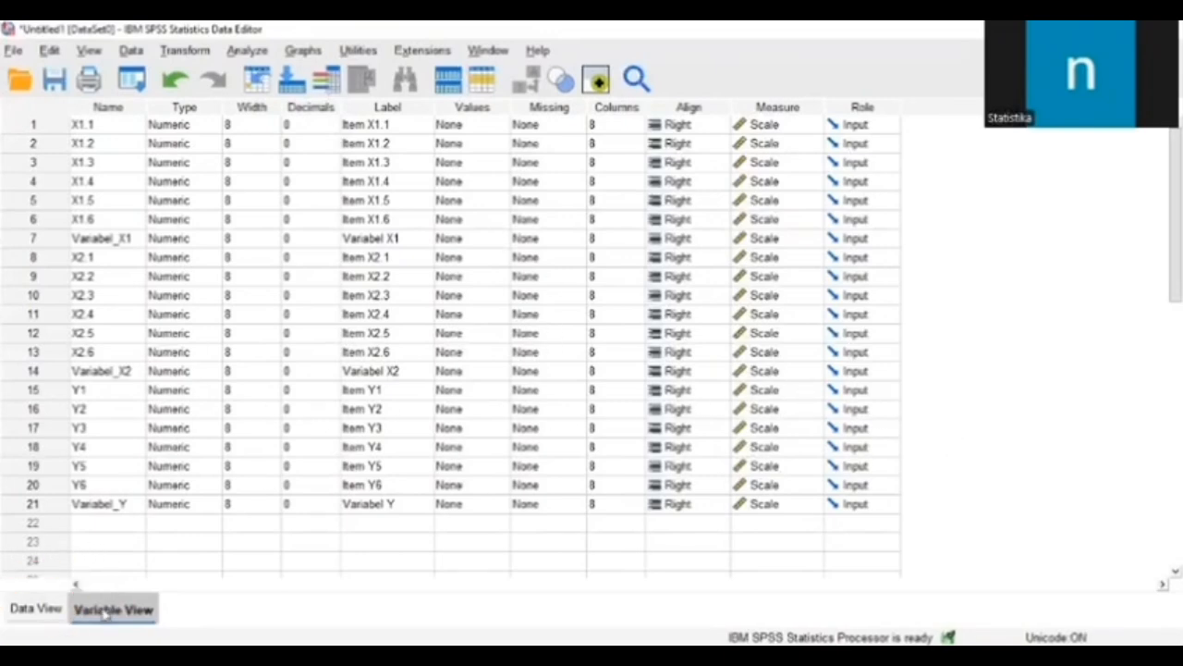
# Step: Start a linear regression from the data view and assign Variabel X1 and Variabel X2 as the independent variables
pyautogui.click(48, 596)
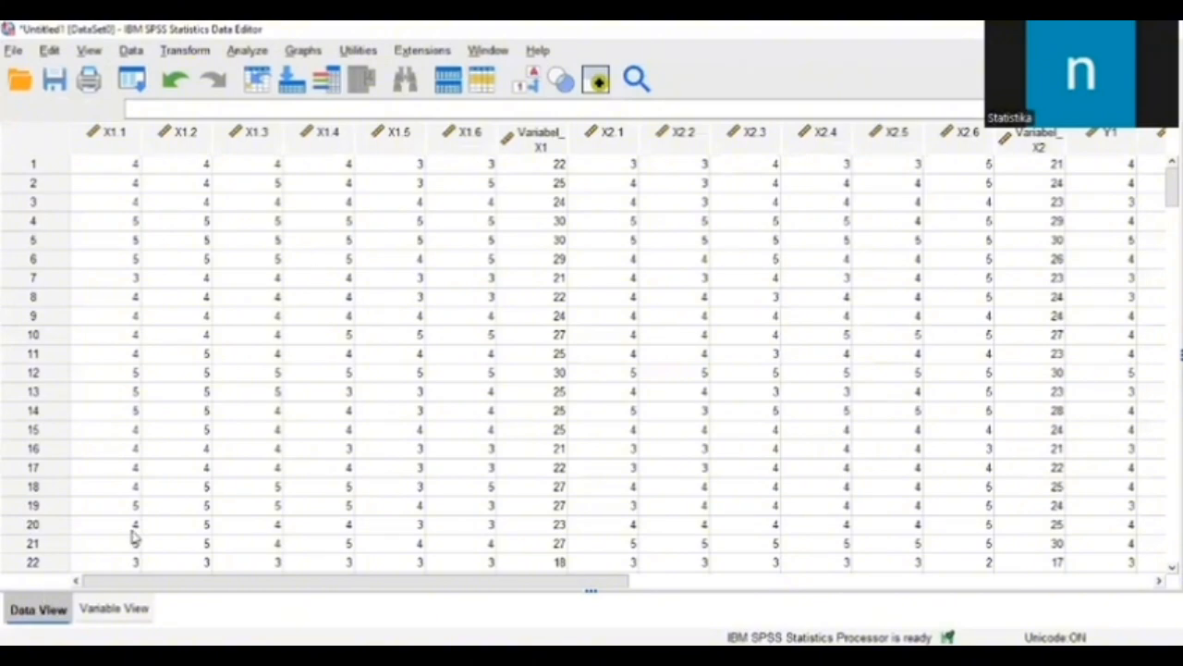
pyautogui.scroll(-6, 586, 436)
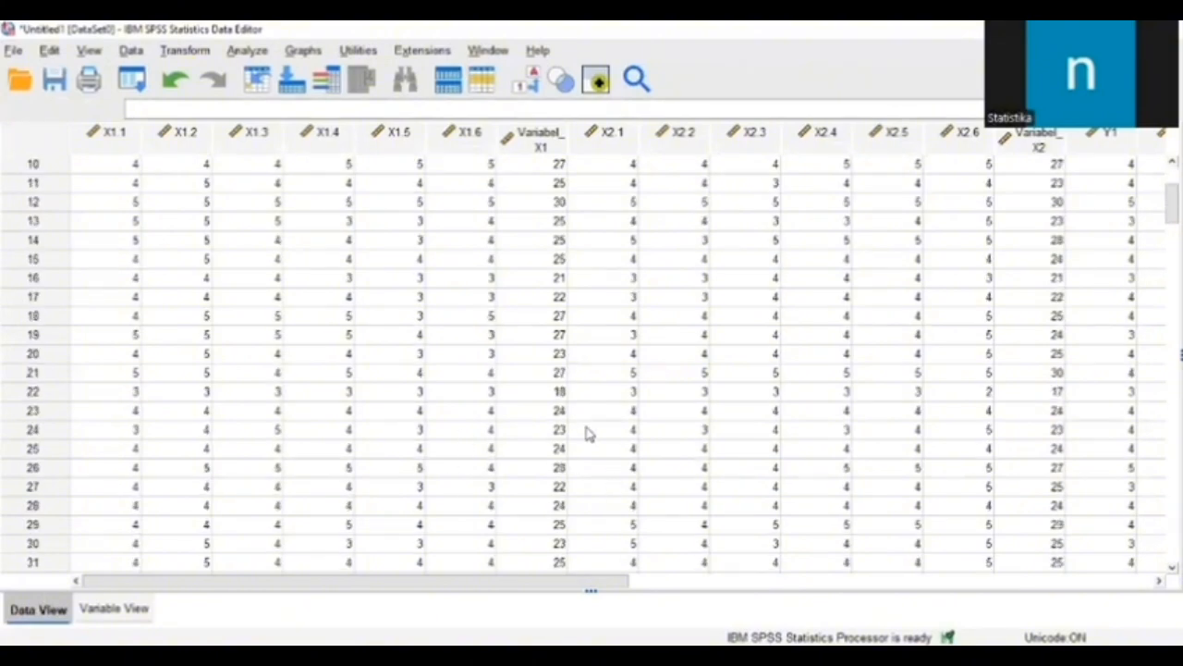
pyautogui.scroll(6, 586, 435)
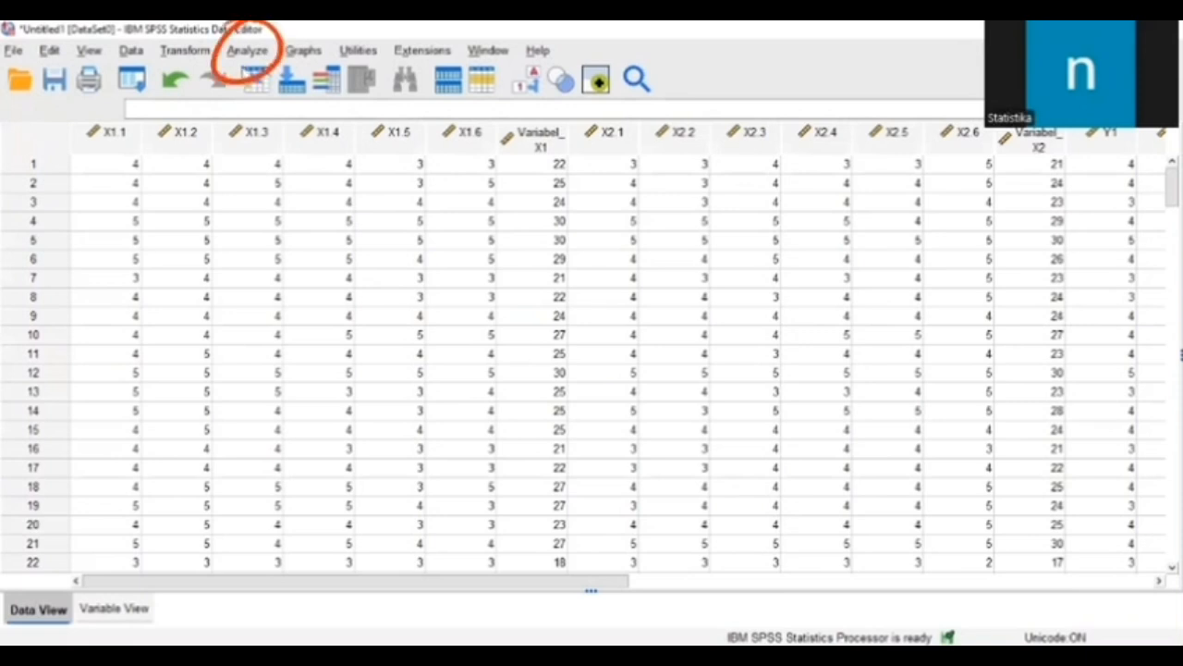
pyautogui.click(244, 53)
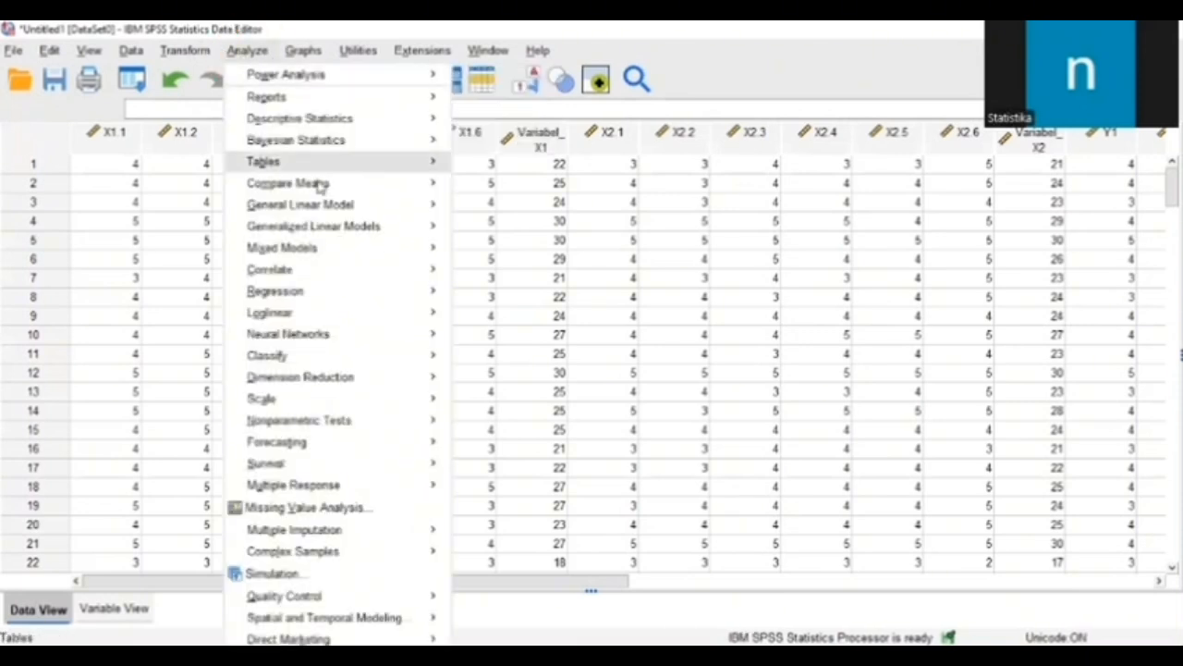
pyautogui.moveTo(326, 294)
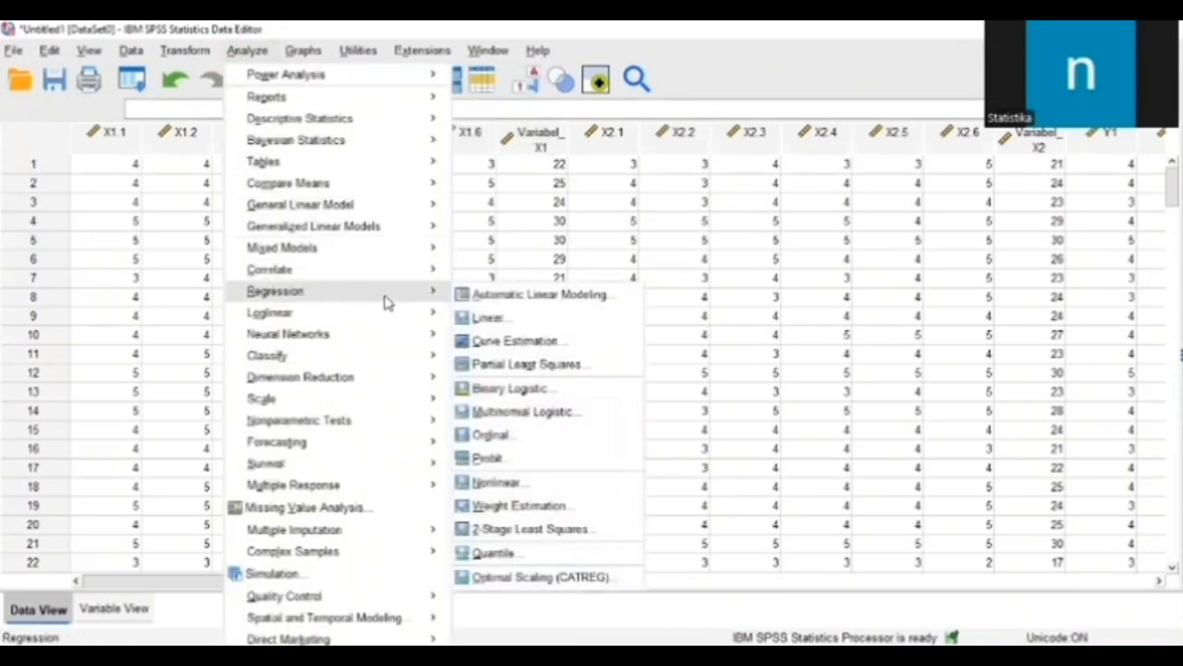
pyautogui.click(476, 318)
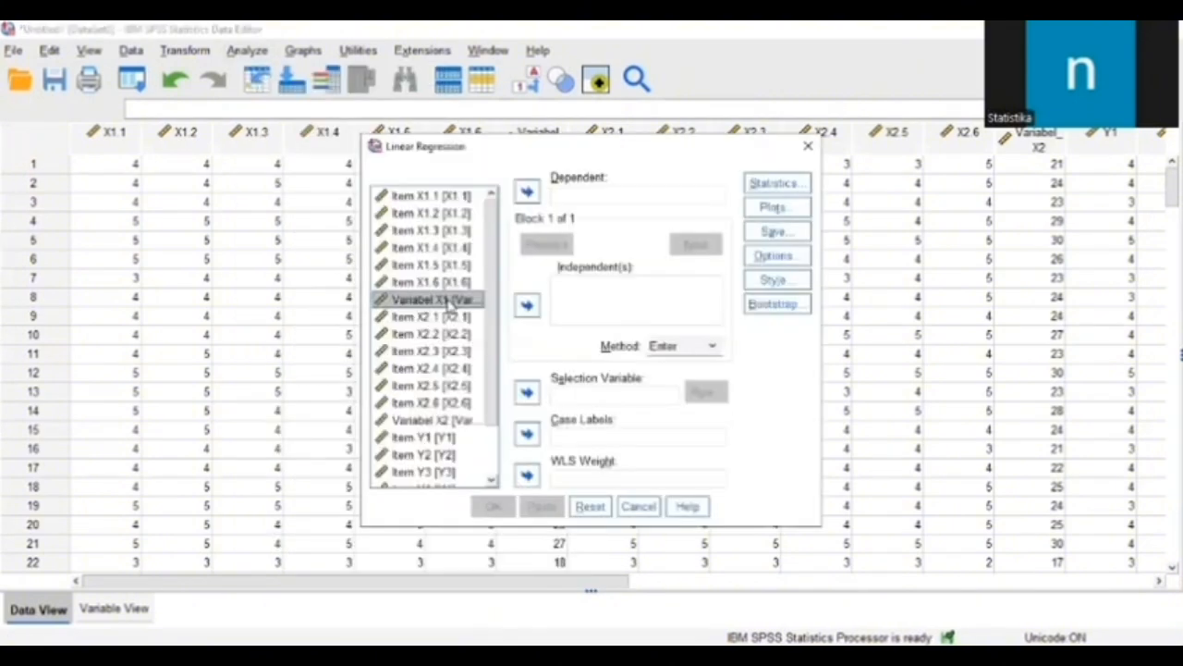
pyautogui.click(527, 305)
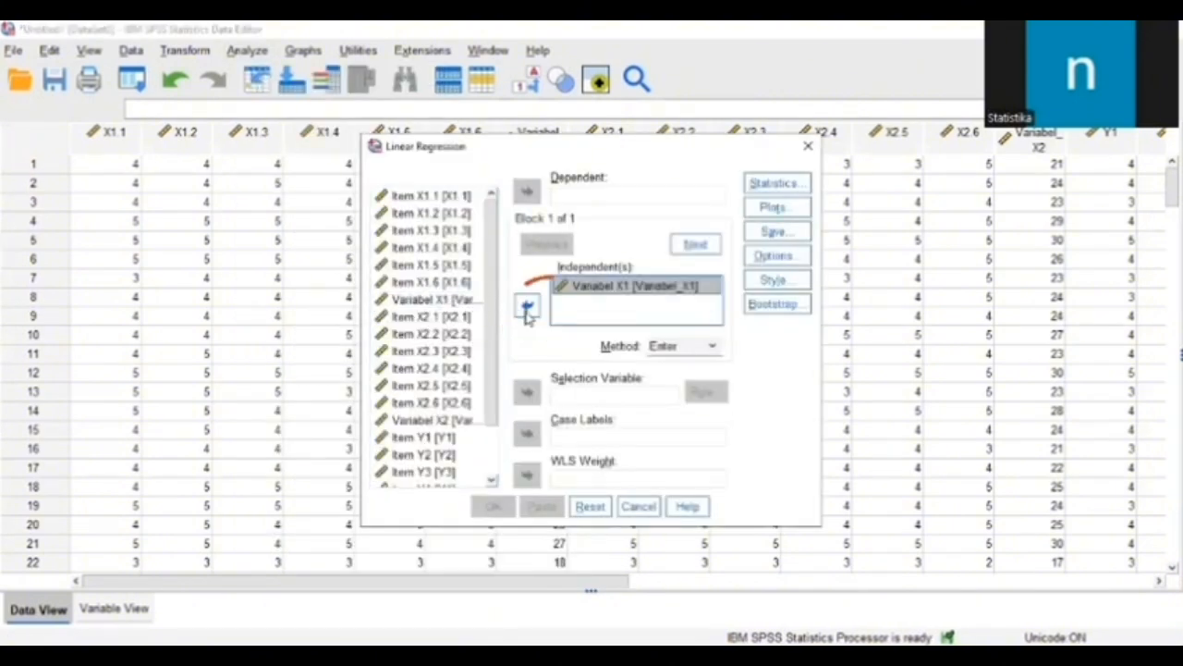
pyautogui.click(448, 420)
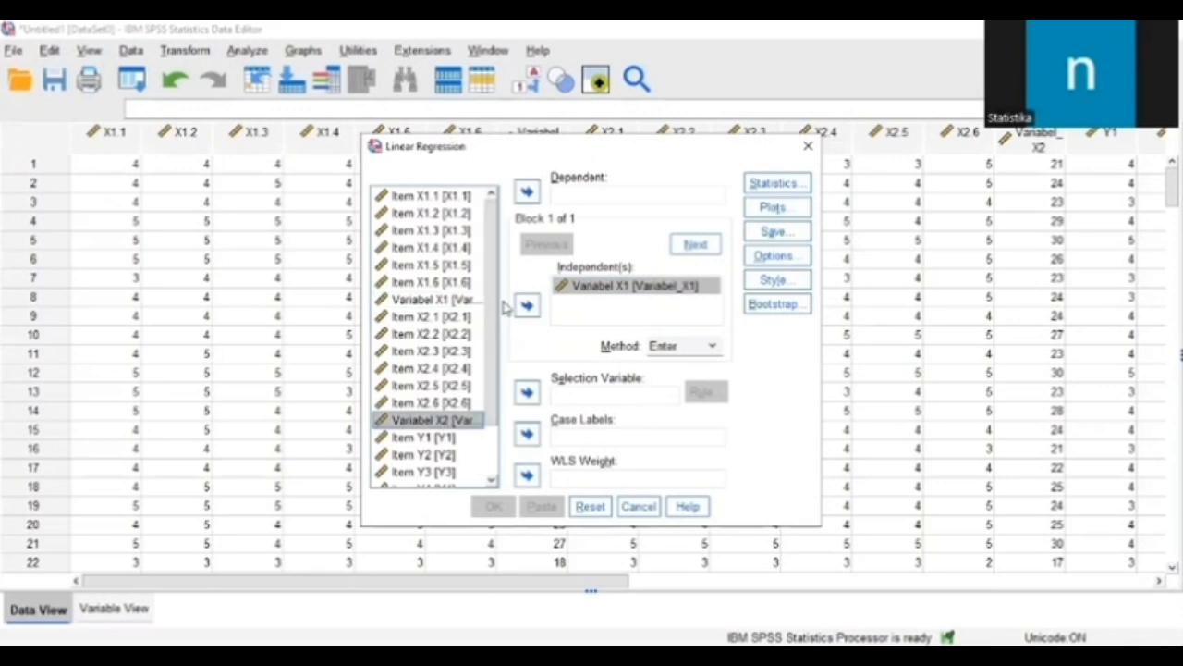
pyautogui.click(527, 305)
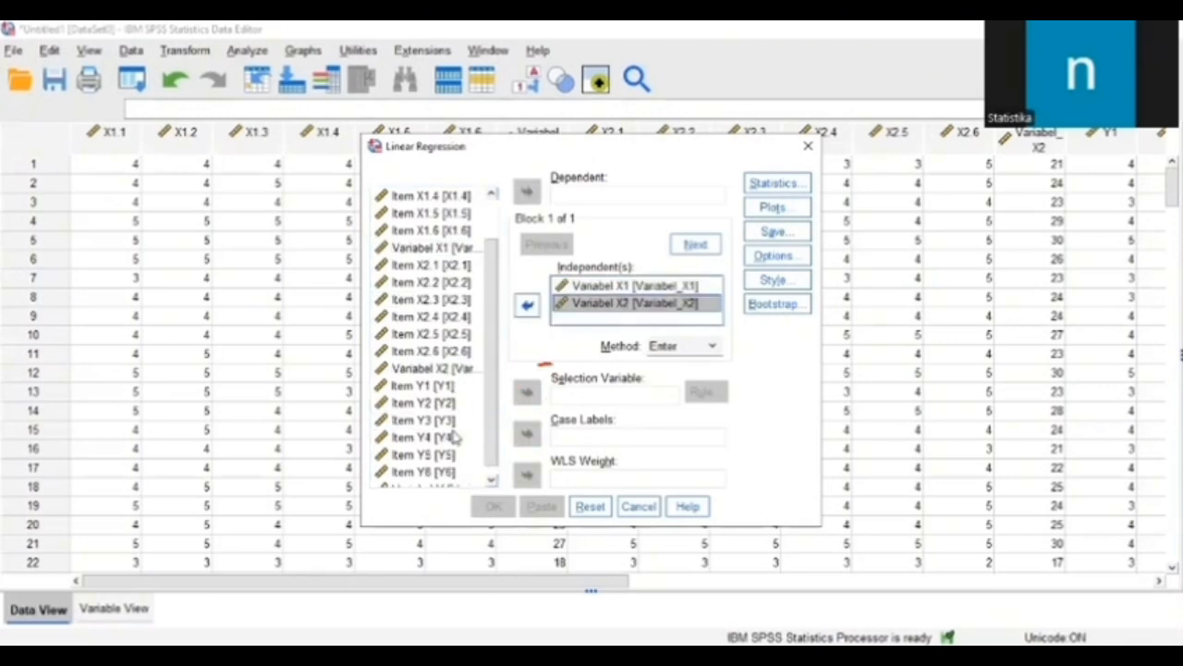
# Step: Assign Variabel Y as the dependent variable of the linear regression
pyautogui.scroll(-2, 455, 439)
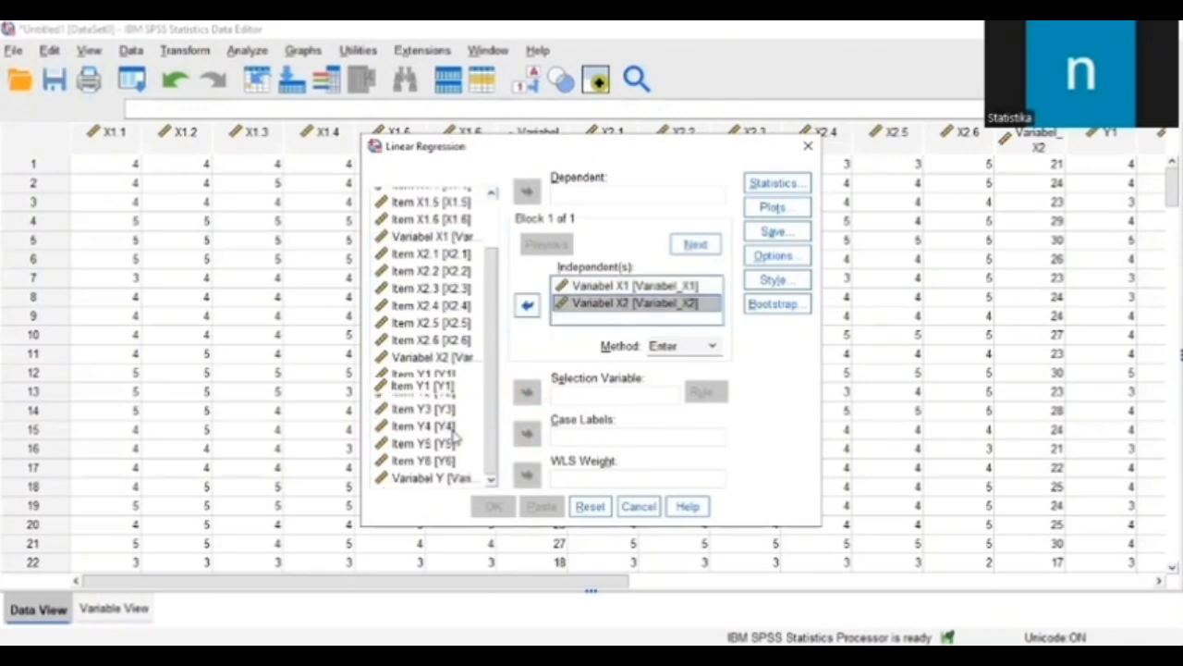
pyautogui.click(427, 479)
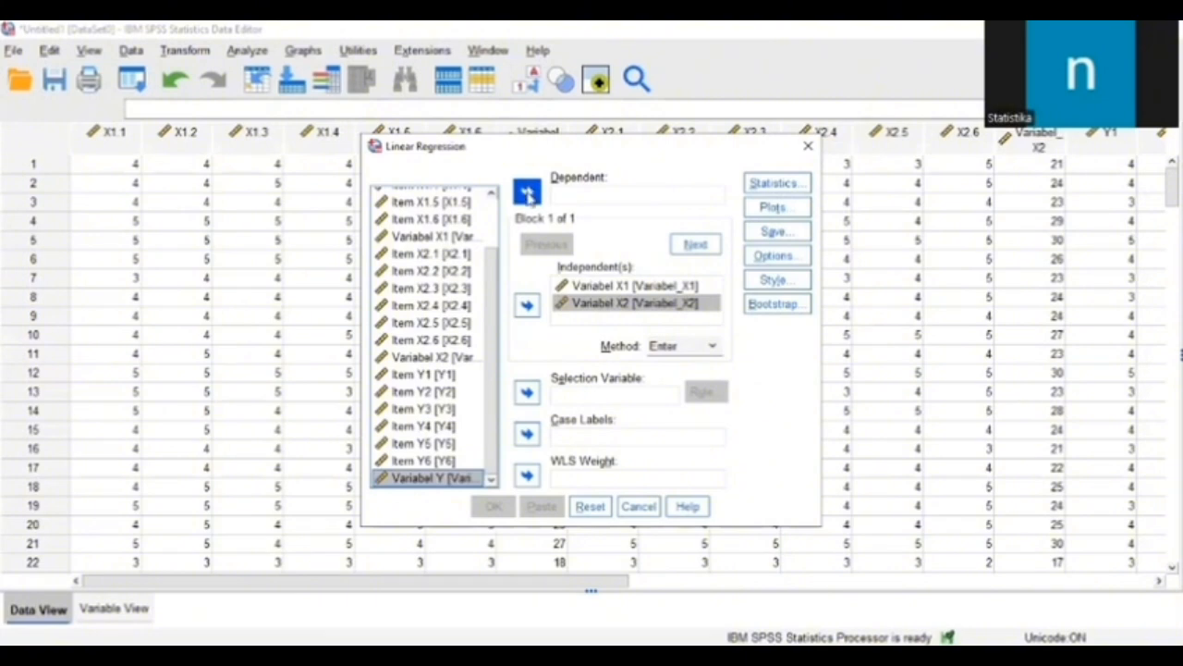
pyautogui.click(528, 191)
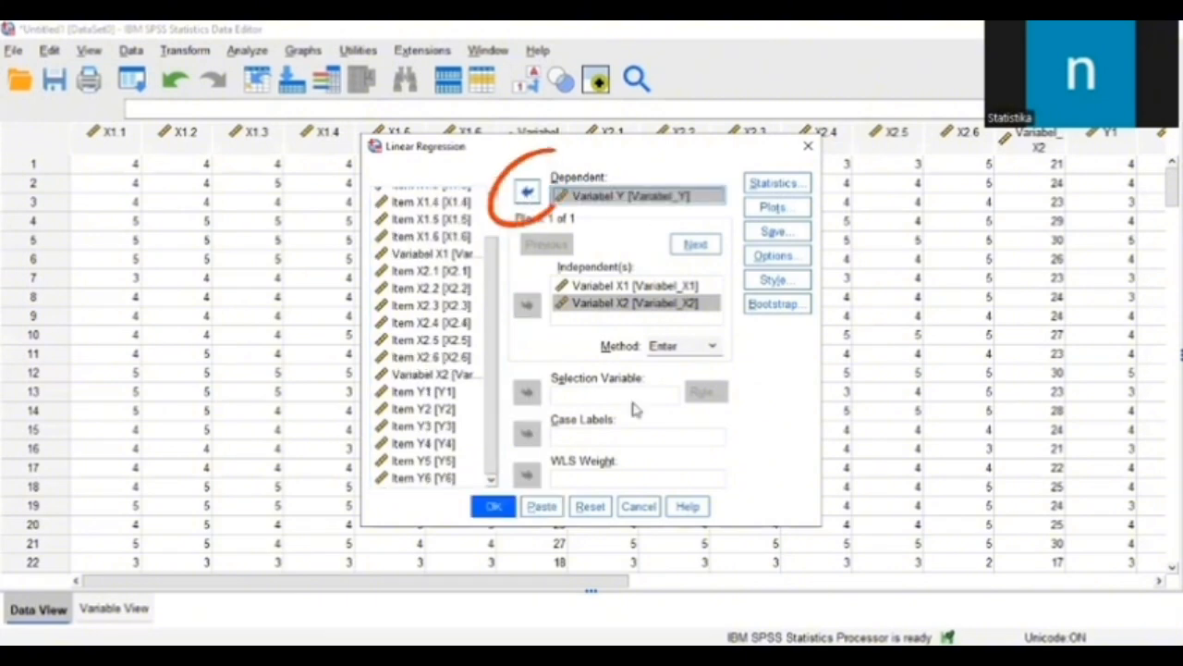
# Step: Define a regression scatterplot with DEPENDNT on the Y axis and *ZRESID on the X axis
pyautogui.click(785, 213)
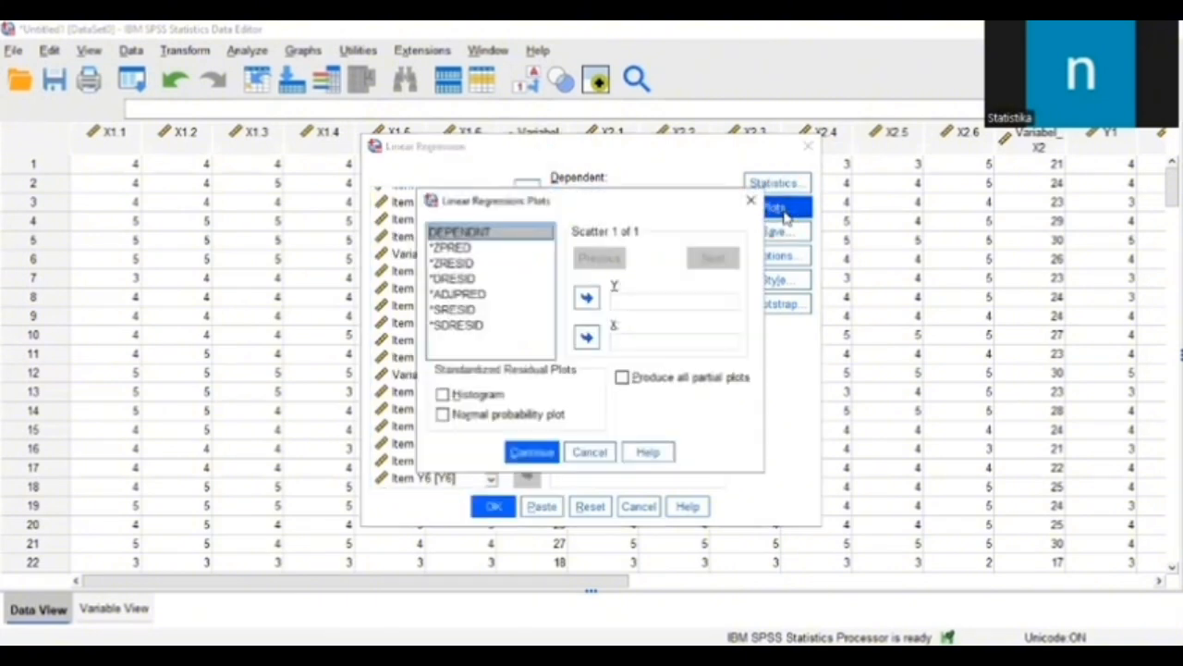
pyautogui.click(588, 298)
pyautogui.click(453, 263)
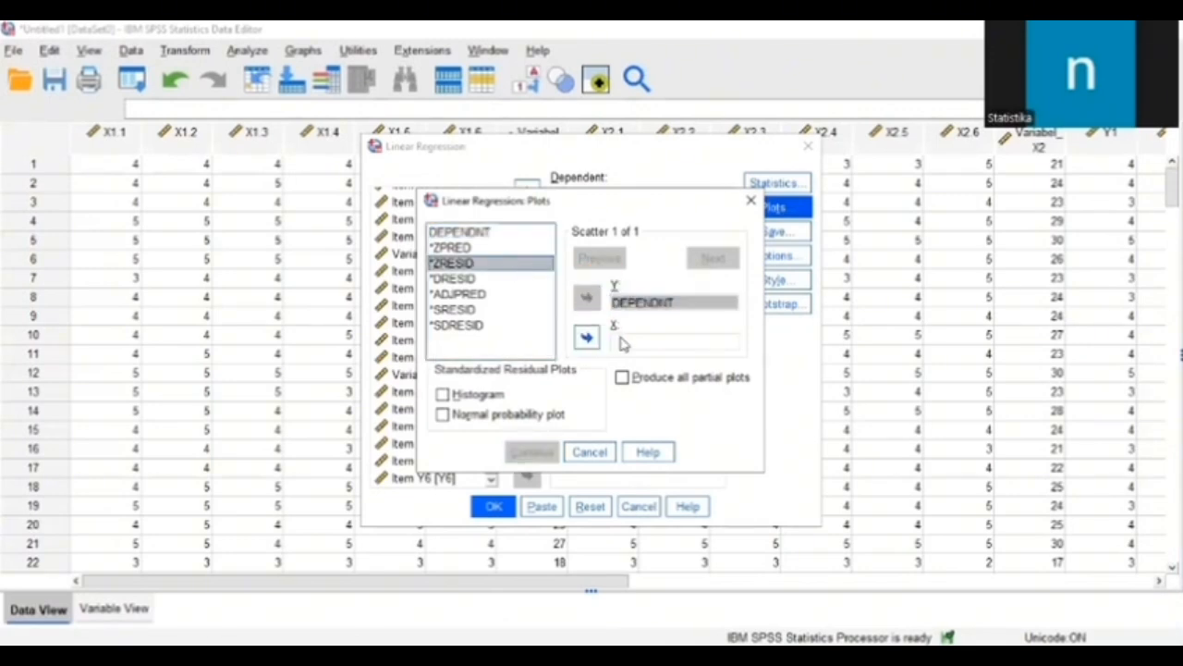
pyautogui.click(588, 338)
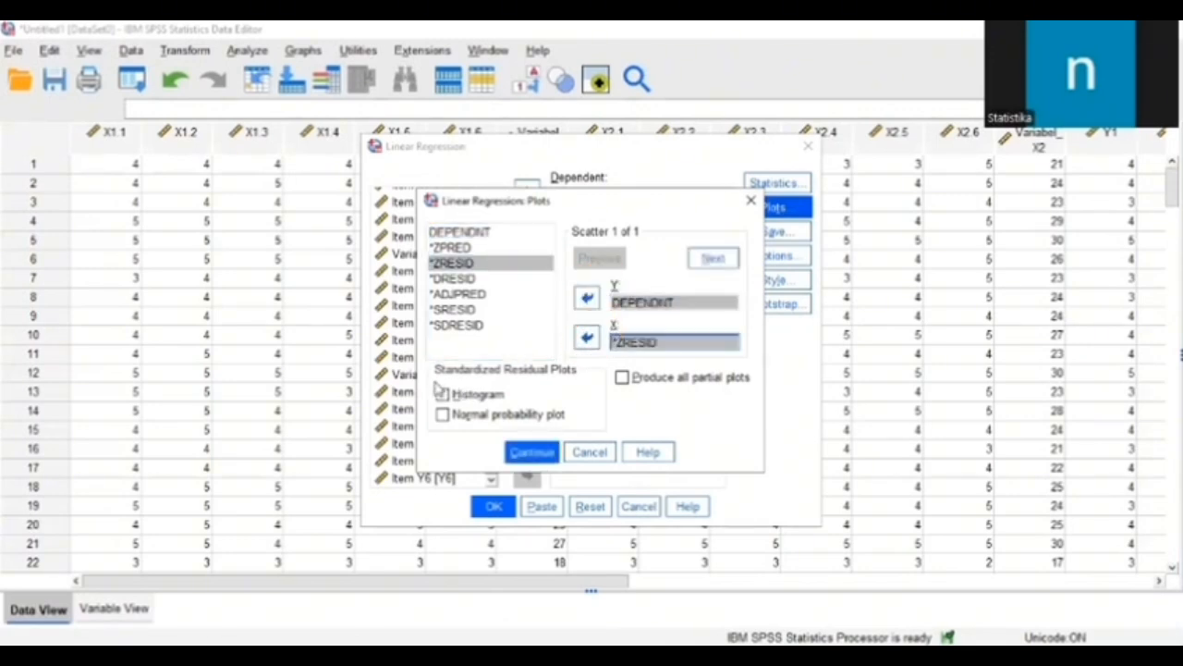
# Step: Include a histogram and a normal probability plot of the standardized residuals, and run the regression
pyautogui.click(442, 394)
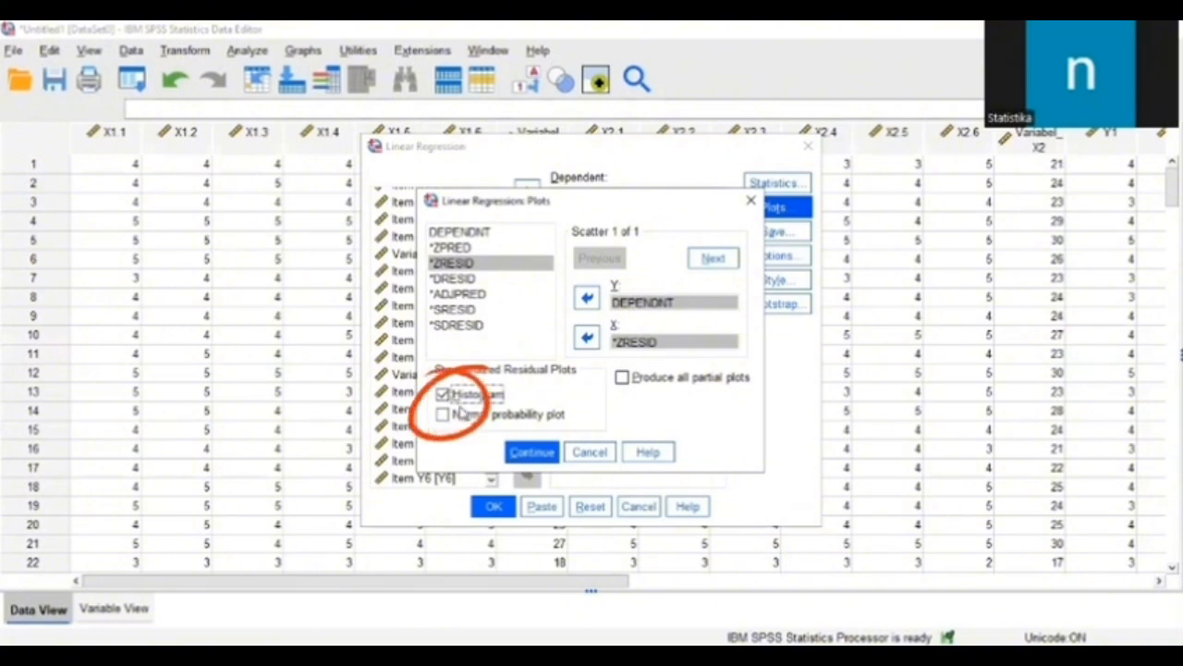
pyautogui.click(443, 415)
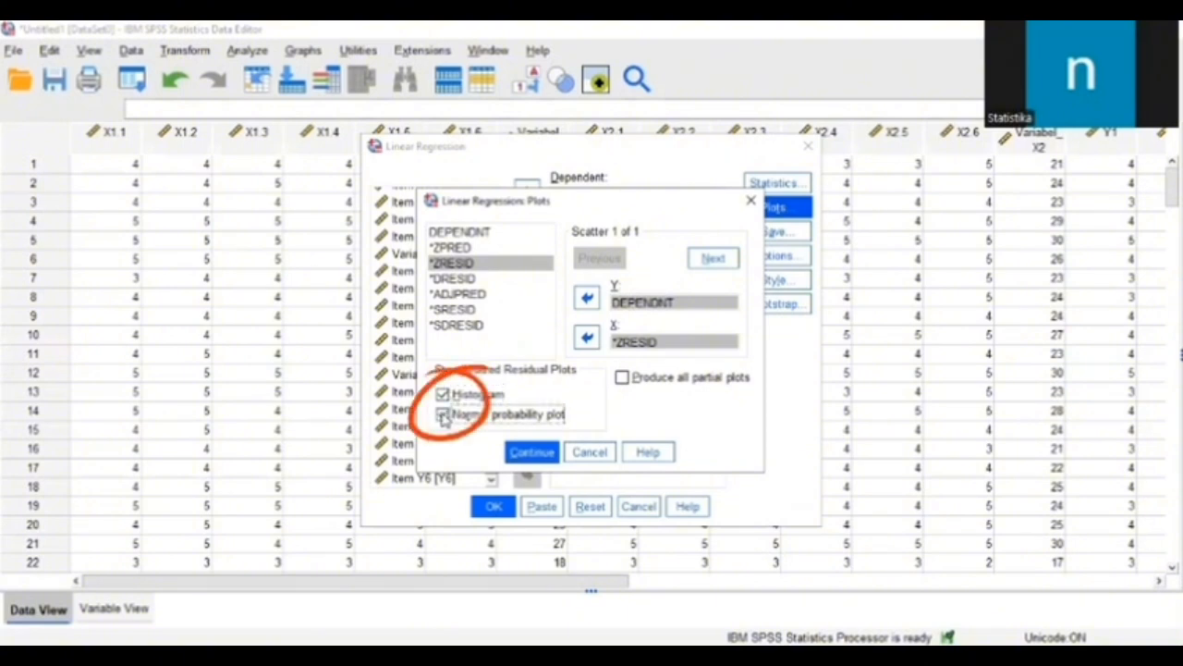
pyautogui.click(536, 454)
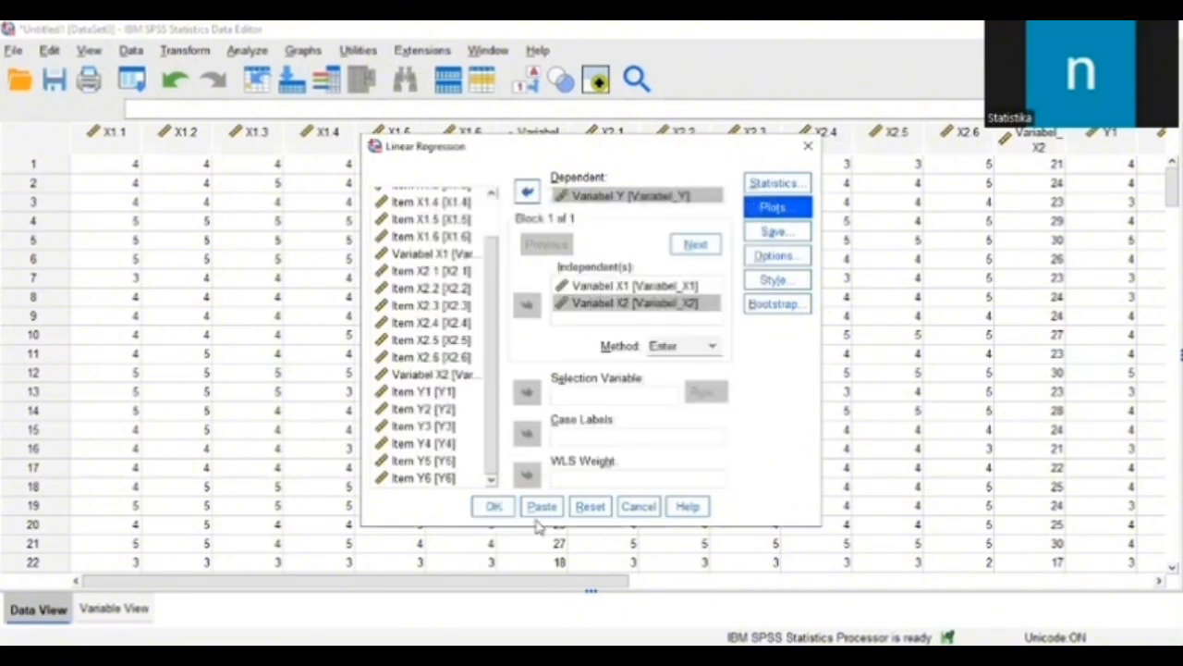
pyautogui.click(496, 508)
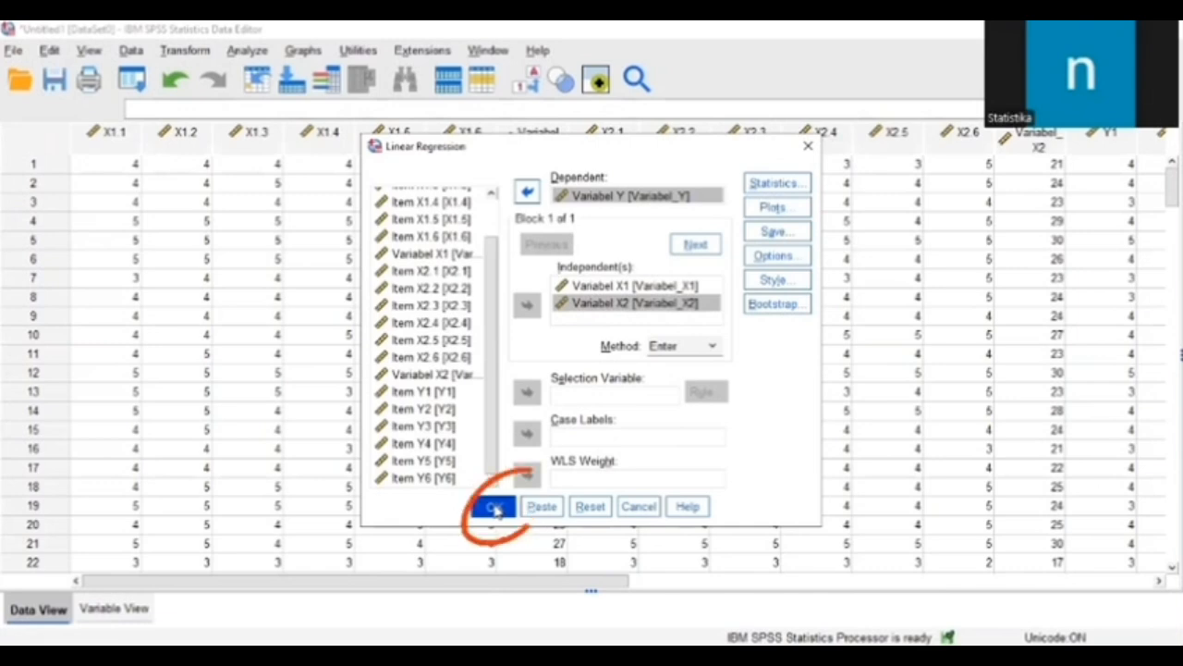
# Step: Examine the standardized residual histogram and the normal P-P plot in the regression output
pyautogui.scroll(-10, 548, 333)
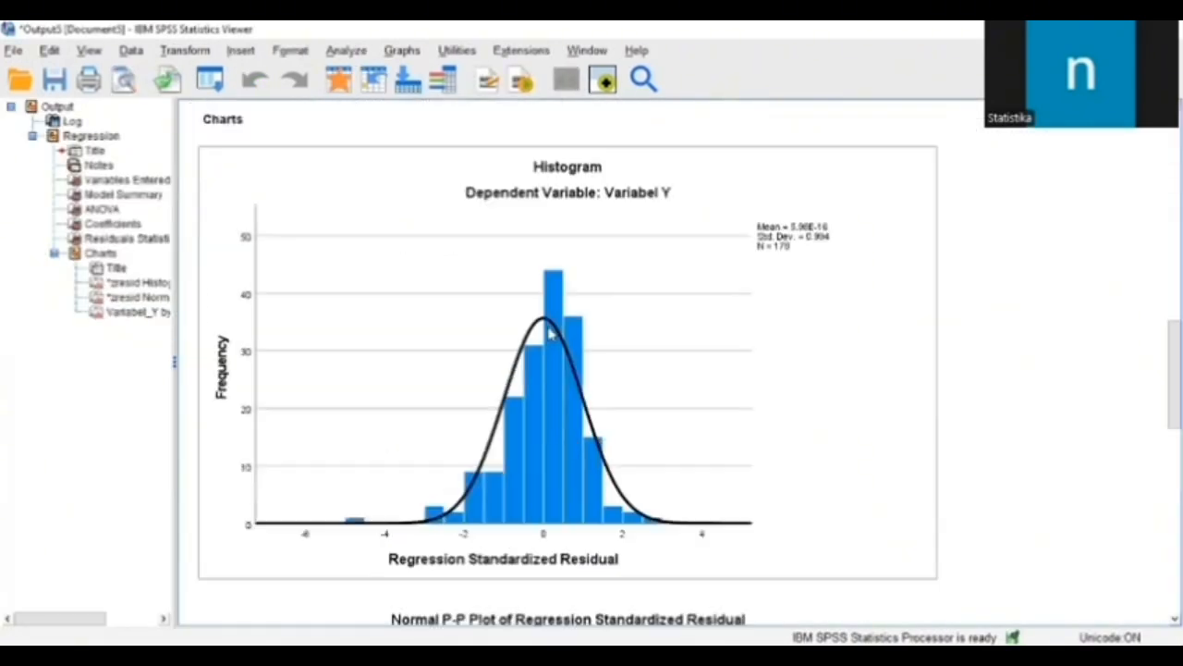
pyautogui.scroll(-5, 850, 471)
pyautogui.scroll(5, 776, 410)
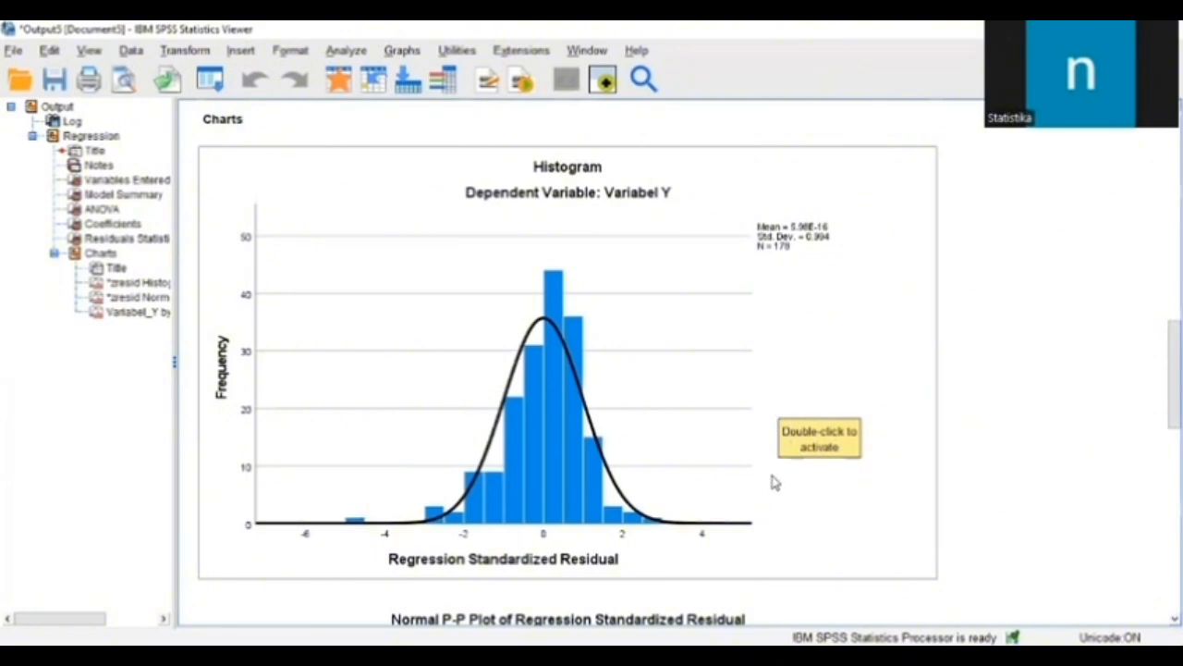
pyautogui.scroll(-5, 863, 547)
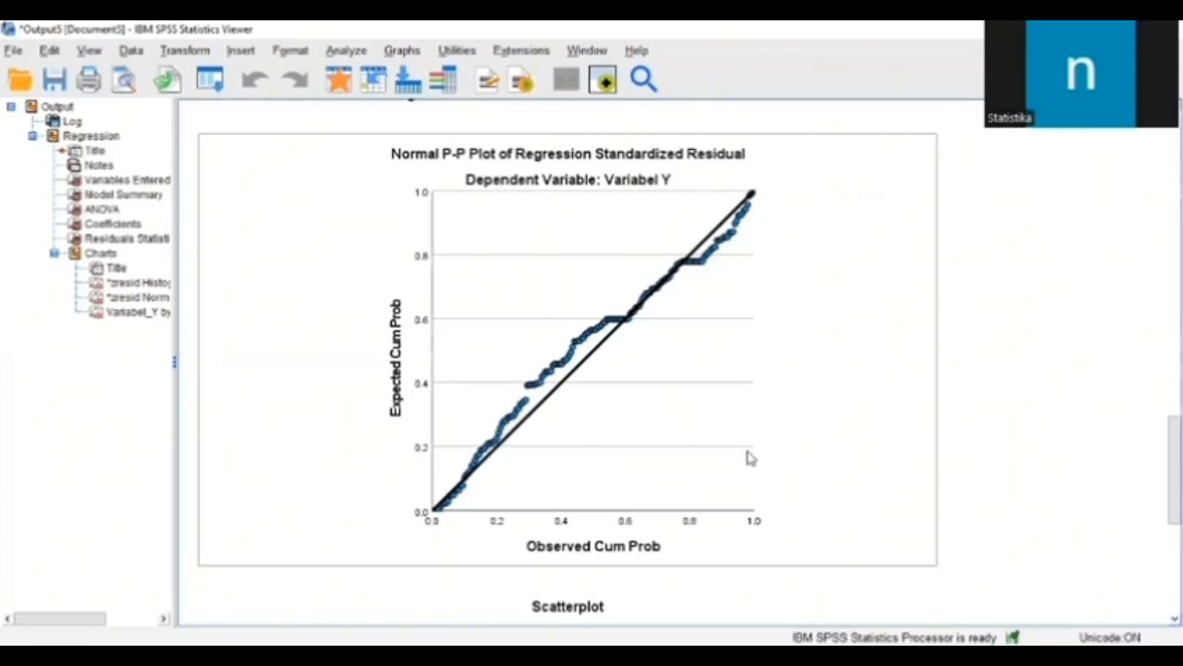
# Step: Return to the data view, start another linear regression and assign Variabel Y as the dependent variable
pyautogui.hotkey('alt', 'Tab')
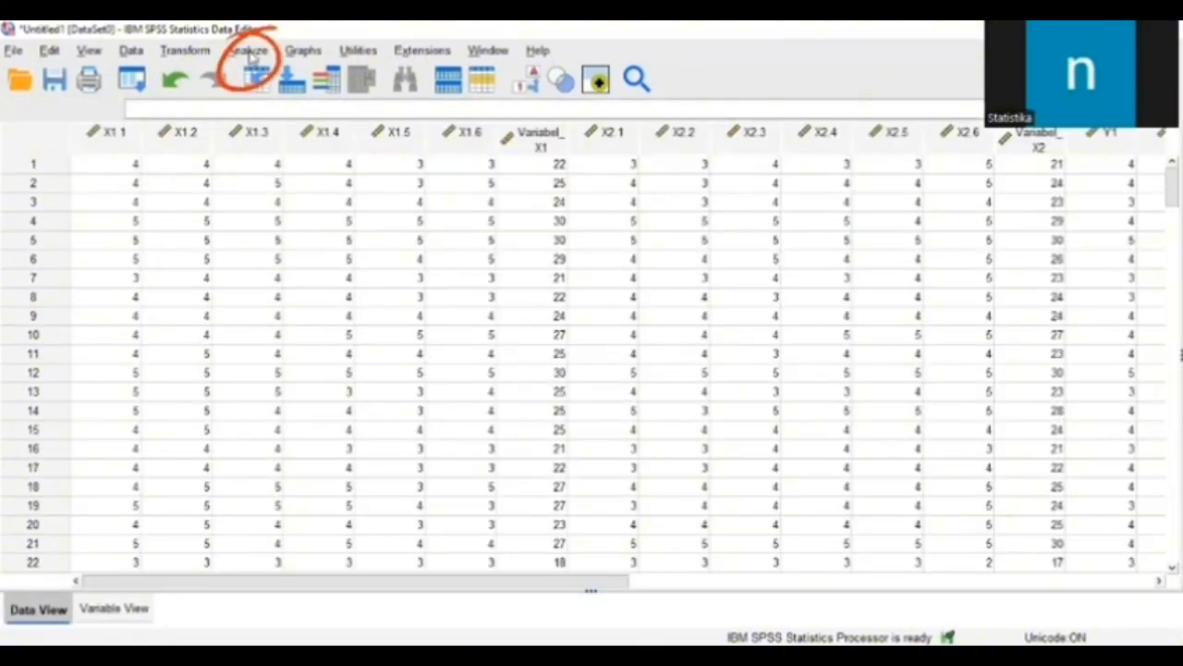
pyautogui.click(248, 51)
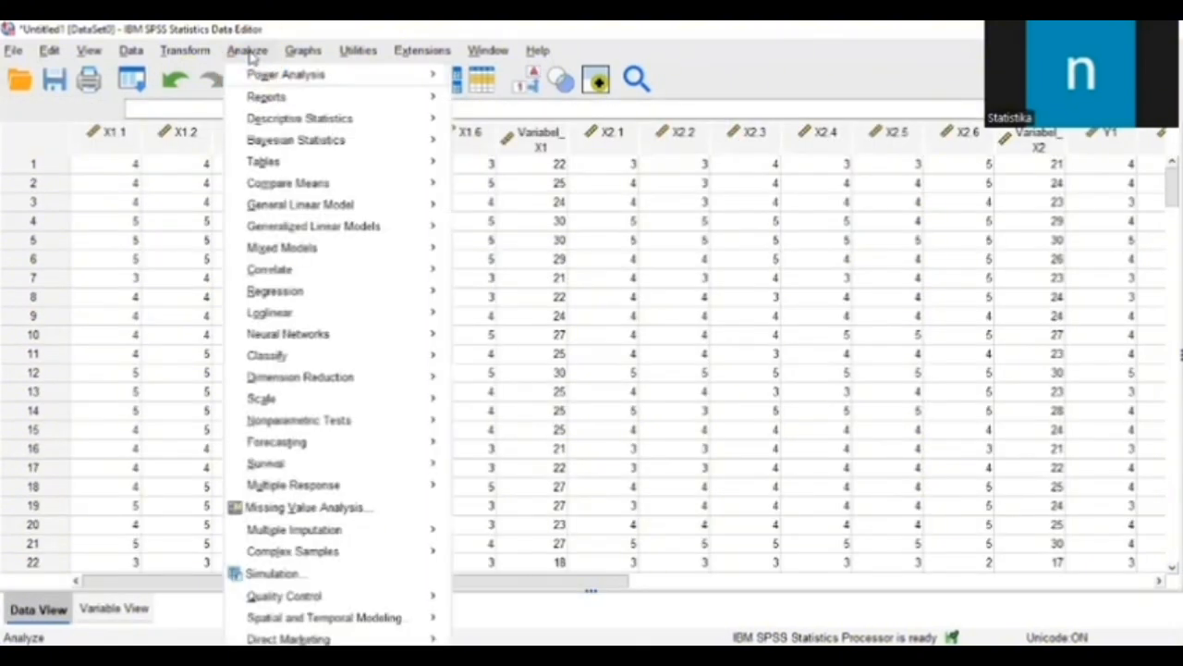
pyautogui.moveTo(278, 291)
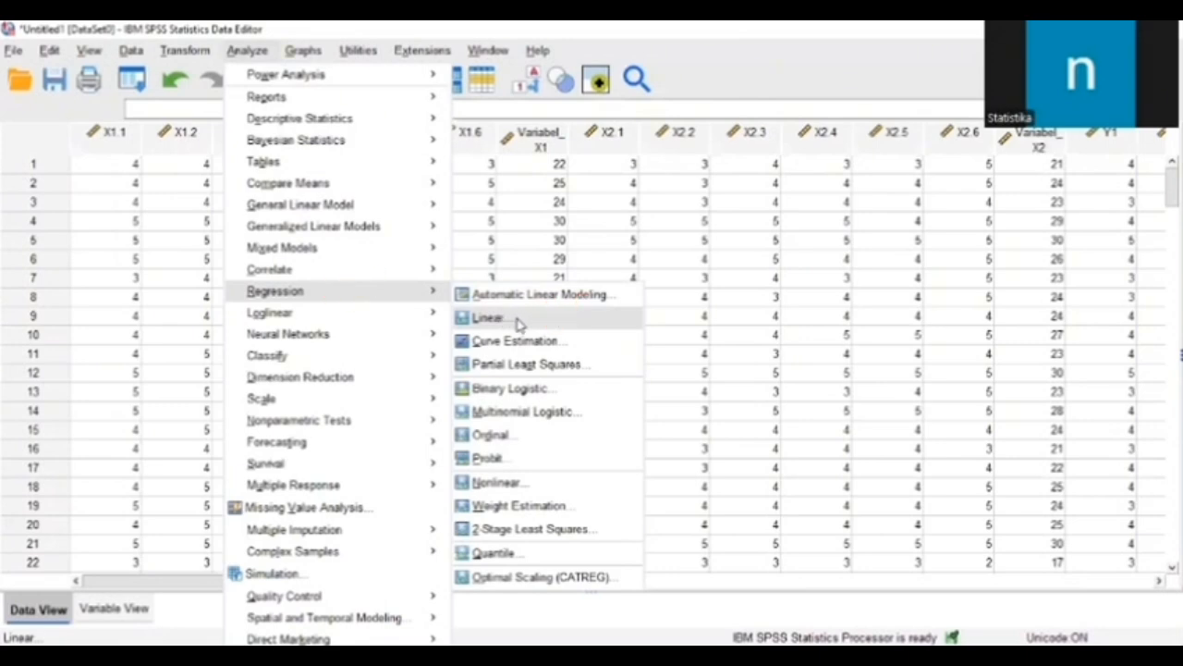
pyautogui.click(519, 322)
pyautogui.click(529, 192)
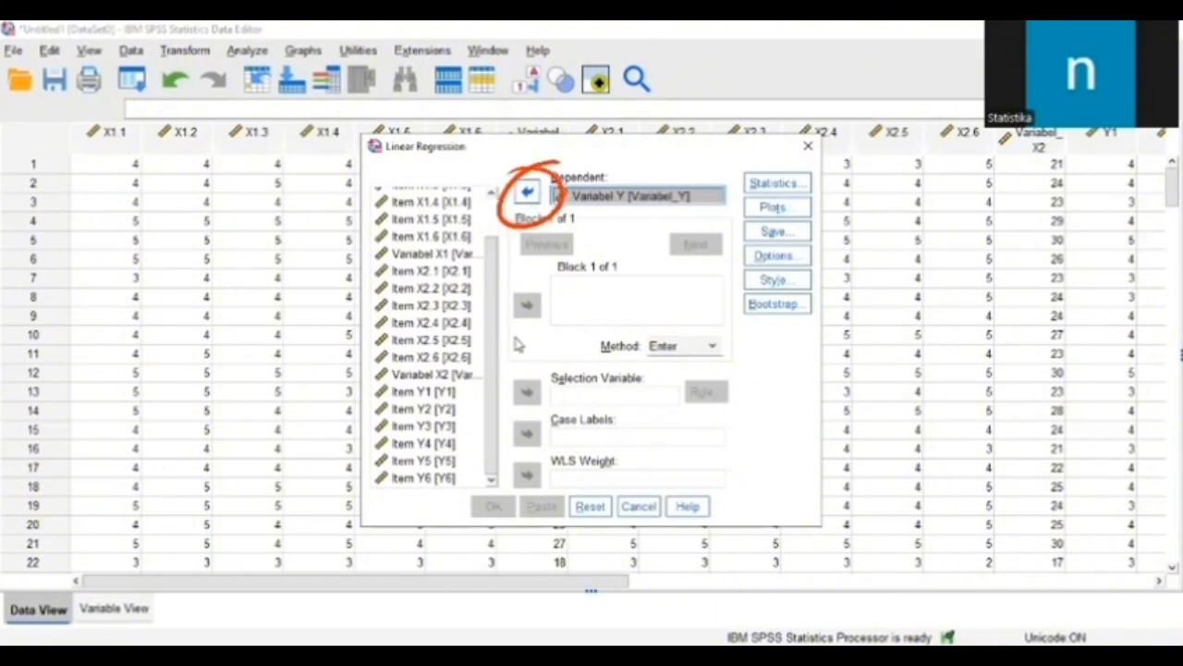
# Step: Add Variabel X1 and Variabel X2 as the independent variables in Block 1
pyautogui.scroll(1, 439, 305)
pyautogui.click(435, 301)
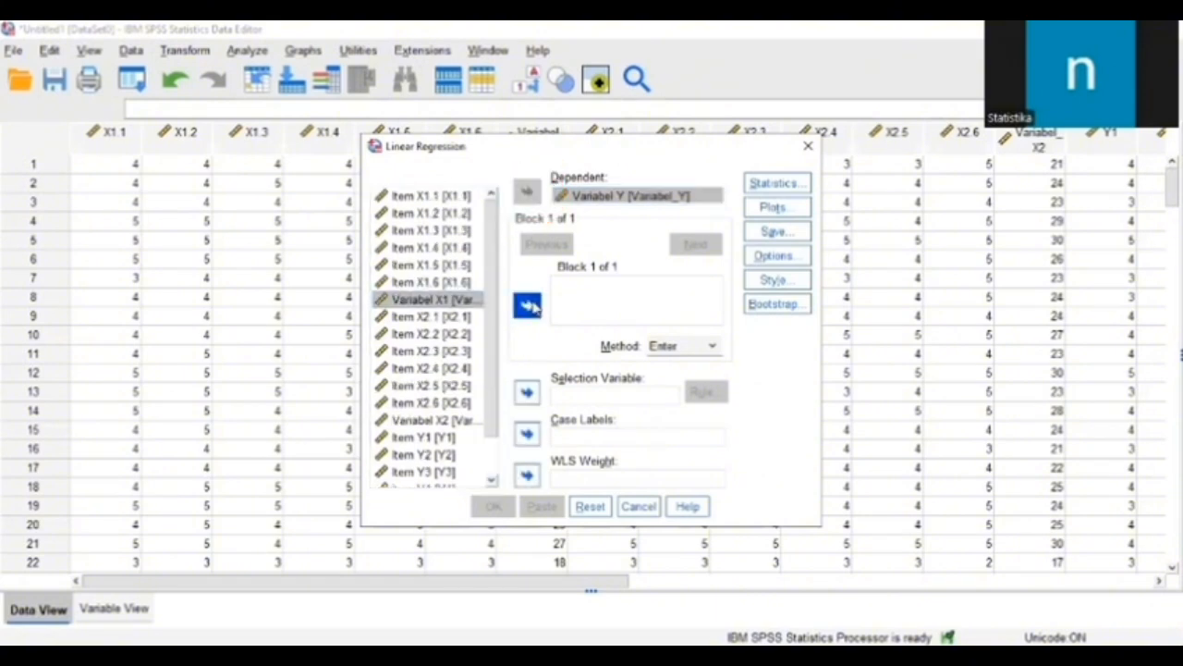
pyautogui.click(528, 307)
pyautogui.scroll(-1, 468, 352)
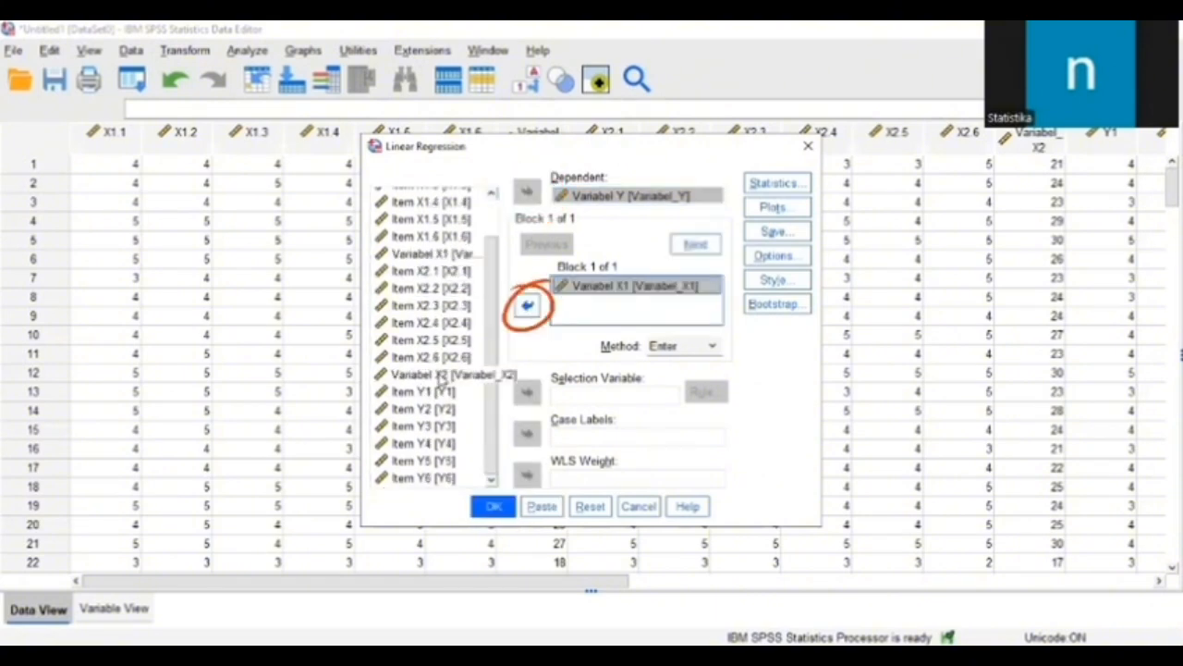
pyautogui.click(441, 374)
pyautogui.click(527, 305)
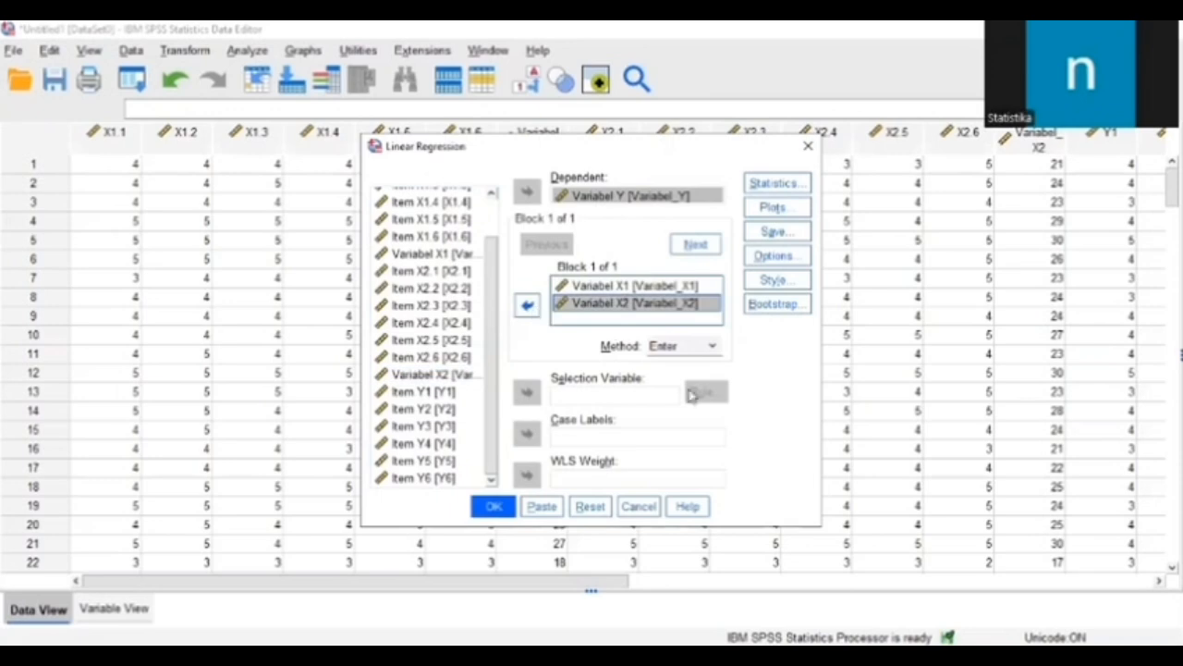
# Step: Set the regression to save standardized residuals as a new variable, and run it
pyautogui.click(773, 231)
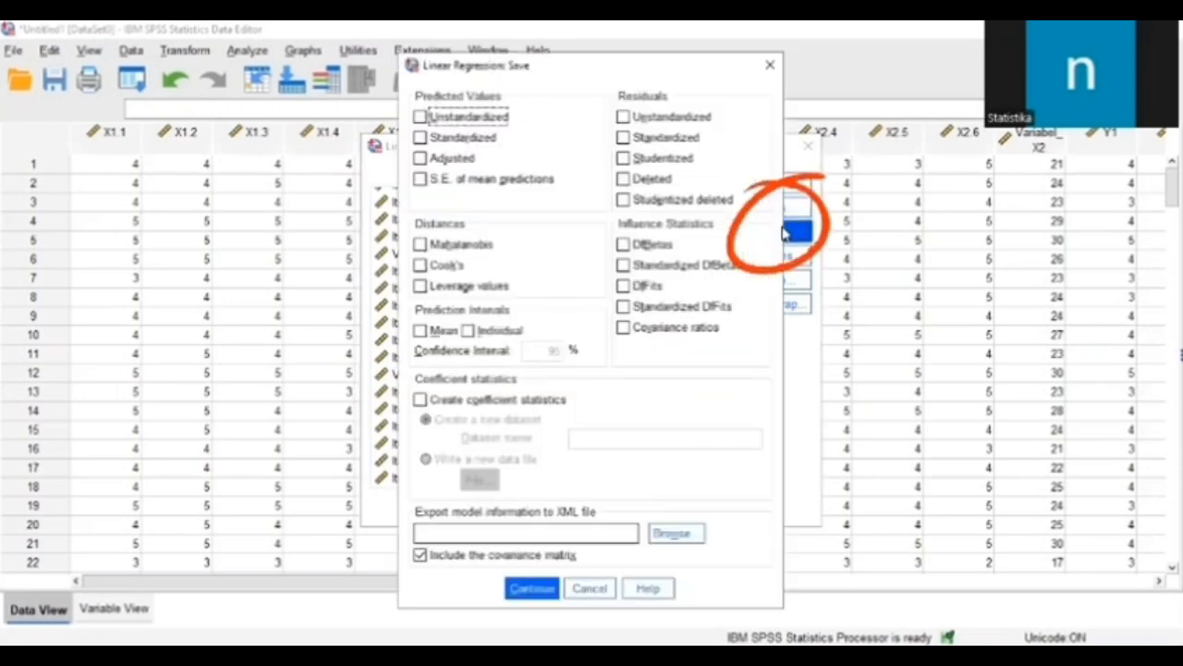
pyautogui.click(623, 138)
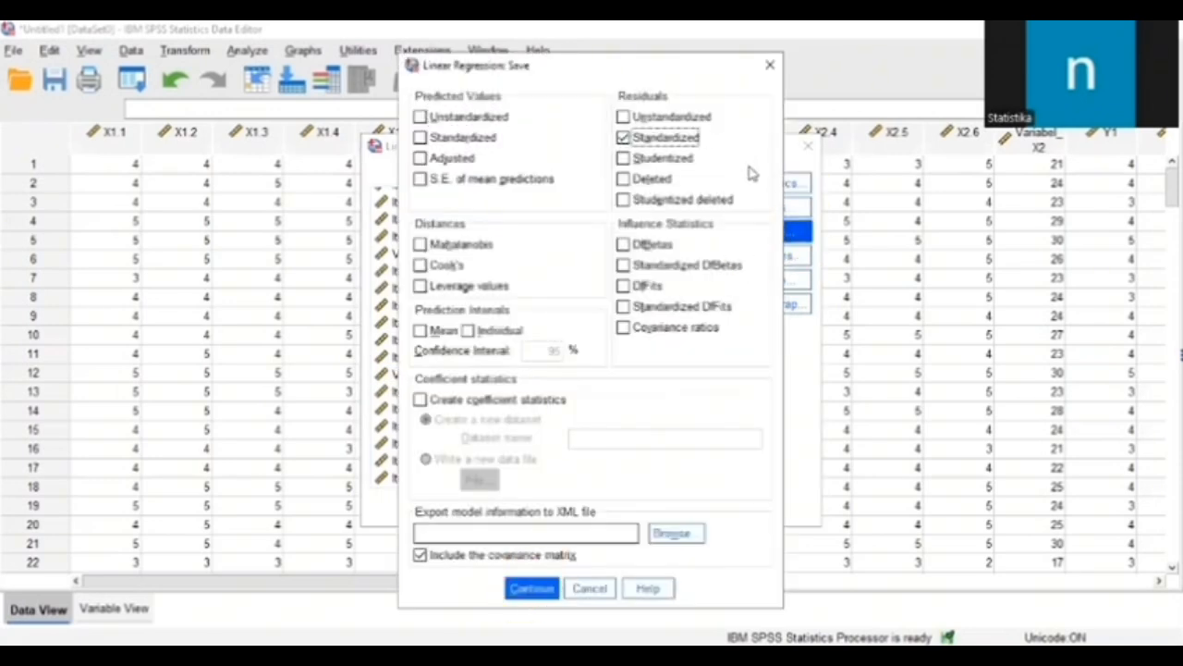
pyautogui.press('Return')
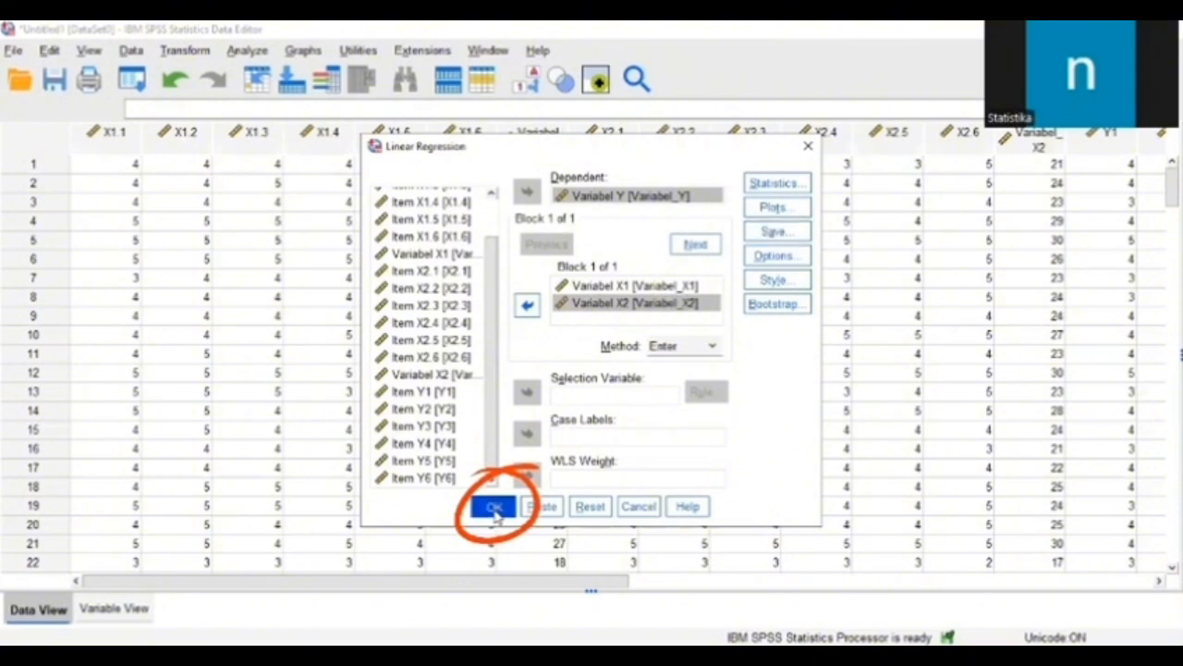
pyautogui.click(494, 508)
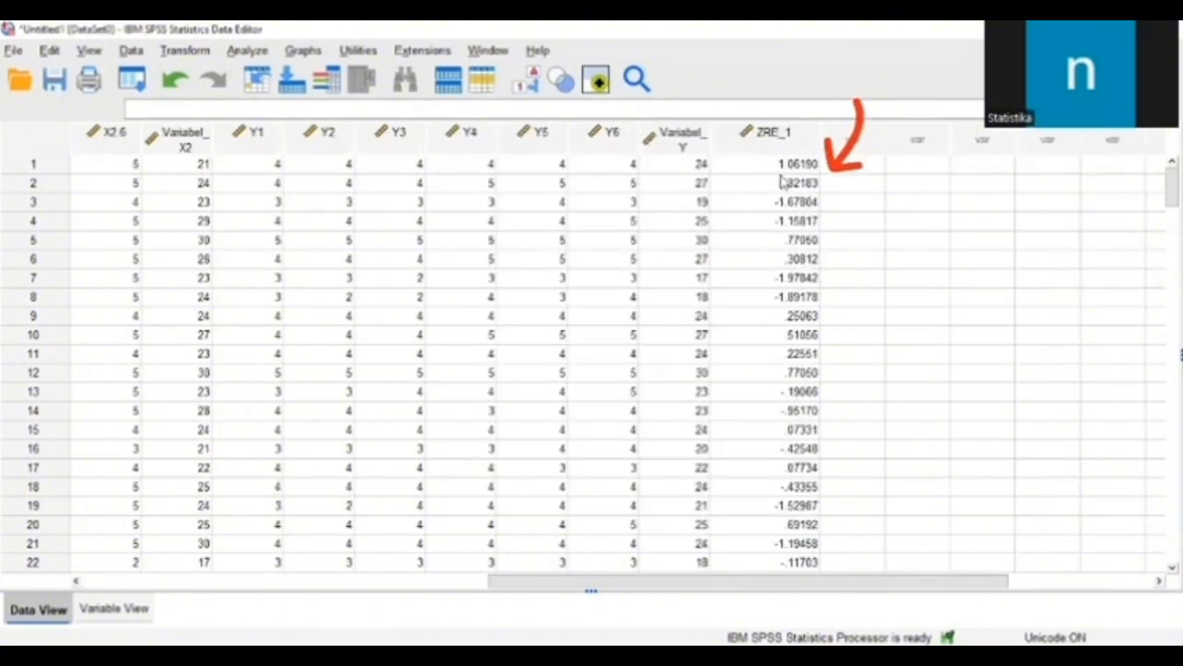
# Step: Run a one-sample Kolmogorov-Smirnov test on Standardized Residual (ZRE_1) against the Normal distribution using sample data
pyautogui.click(247, 50)
pyautogui.moveTo(305, 420)
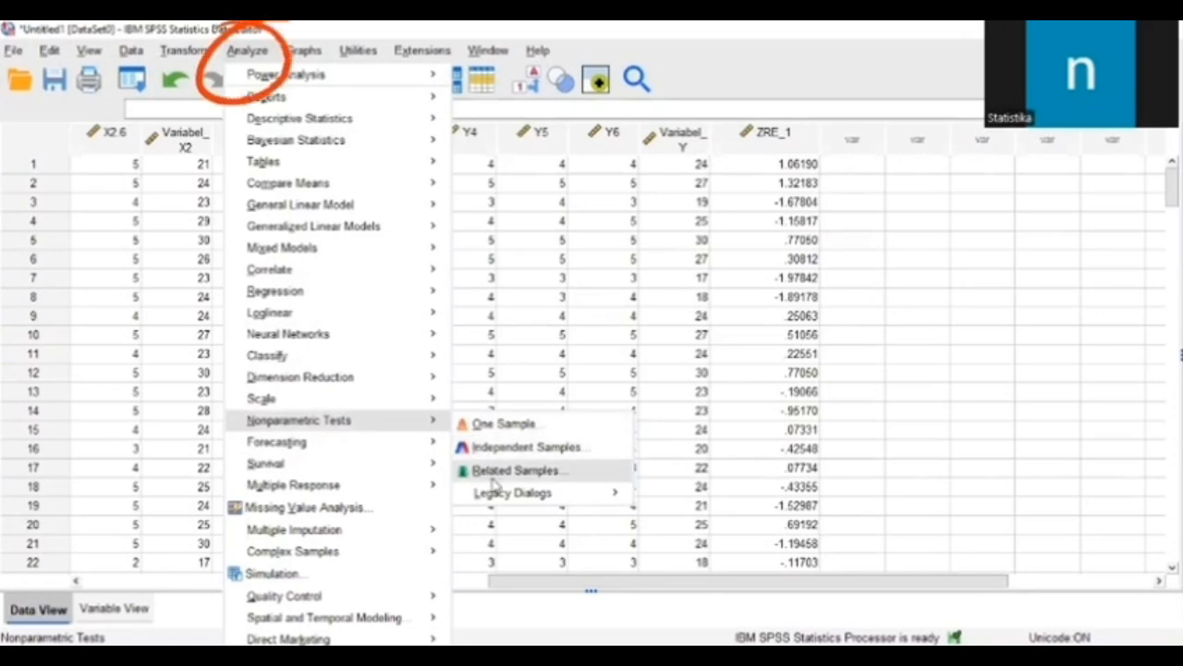
pyautogui.moveTo(499, 492)
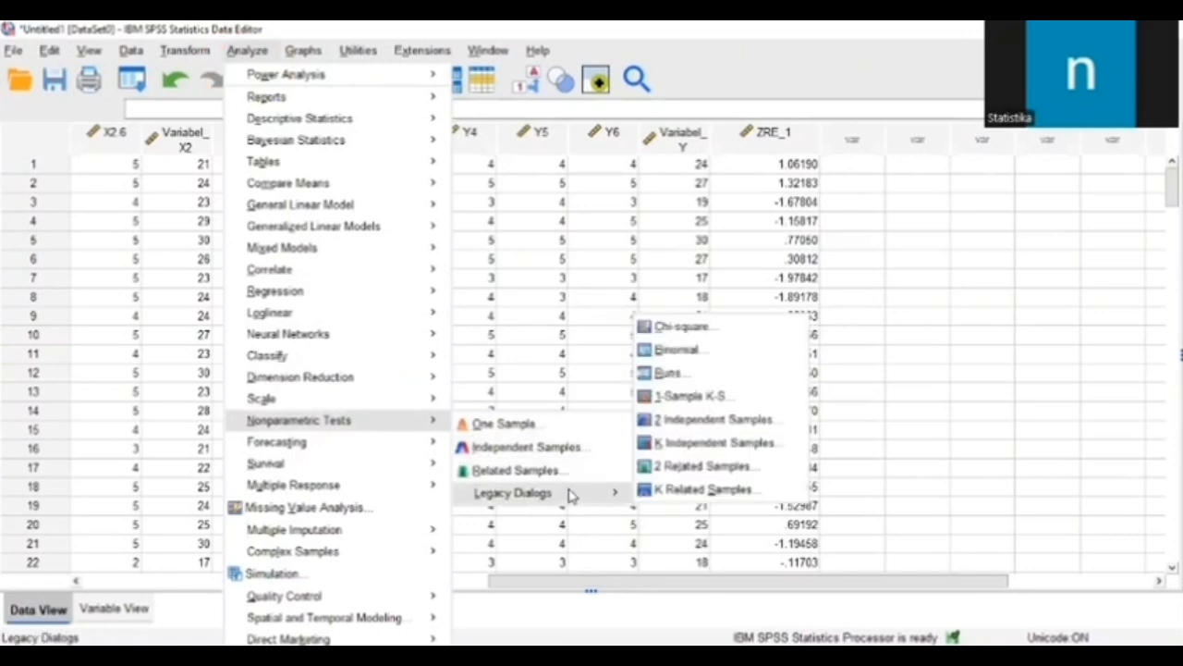
pyautogui.moveTo(555, 493)
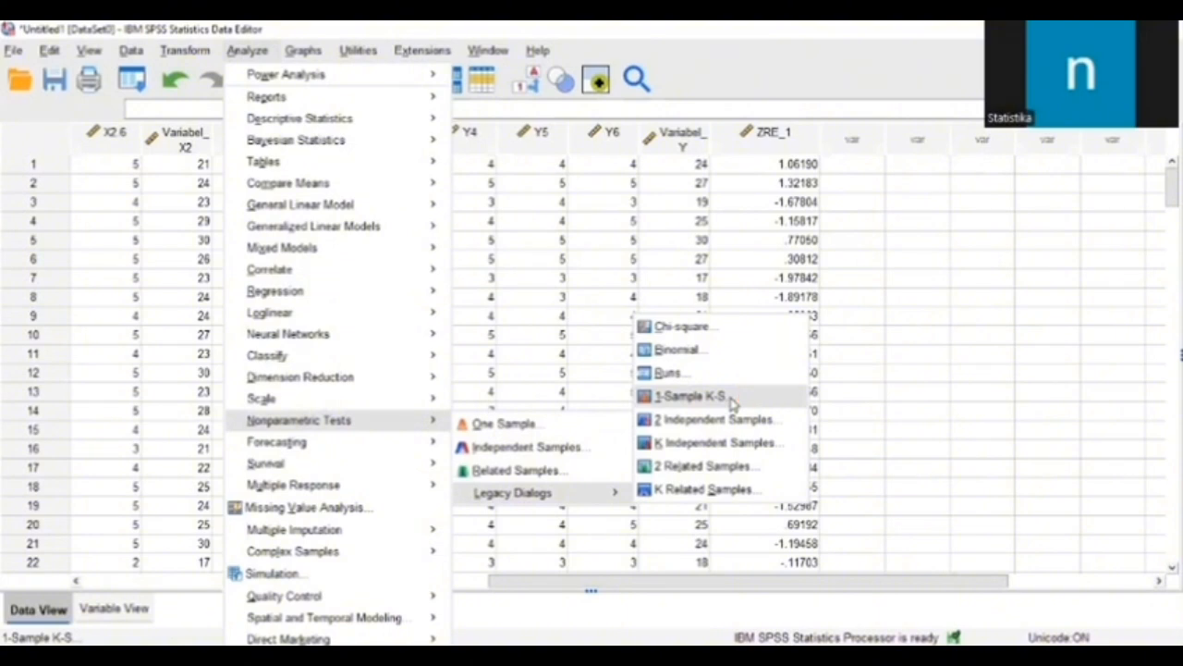
pyautogui.click(732, 400)
pyautogui.scroll(-5, 423, 226)
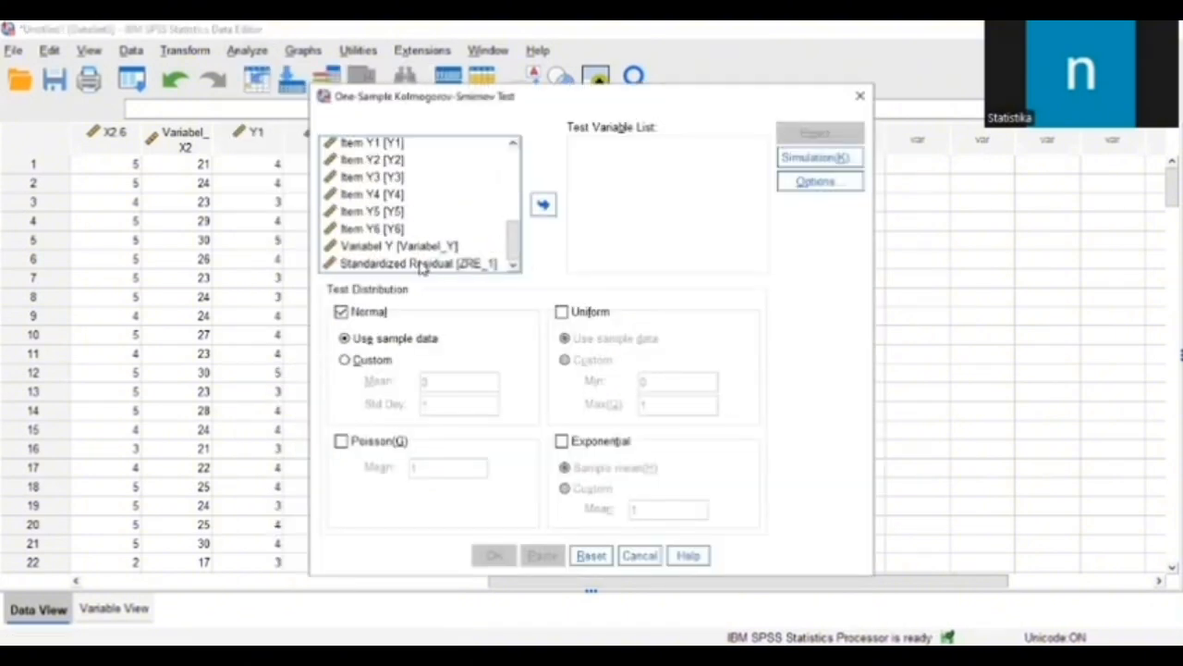
pyautogui.click(420, 264)
pyautogui.click(543, 204)
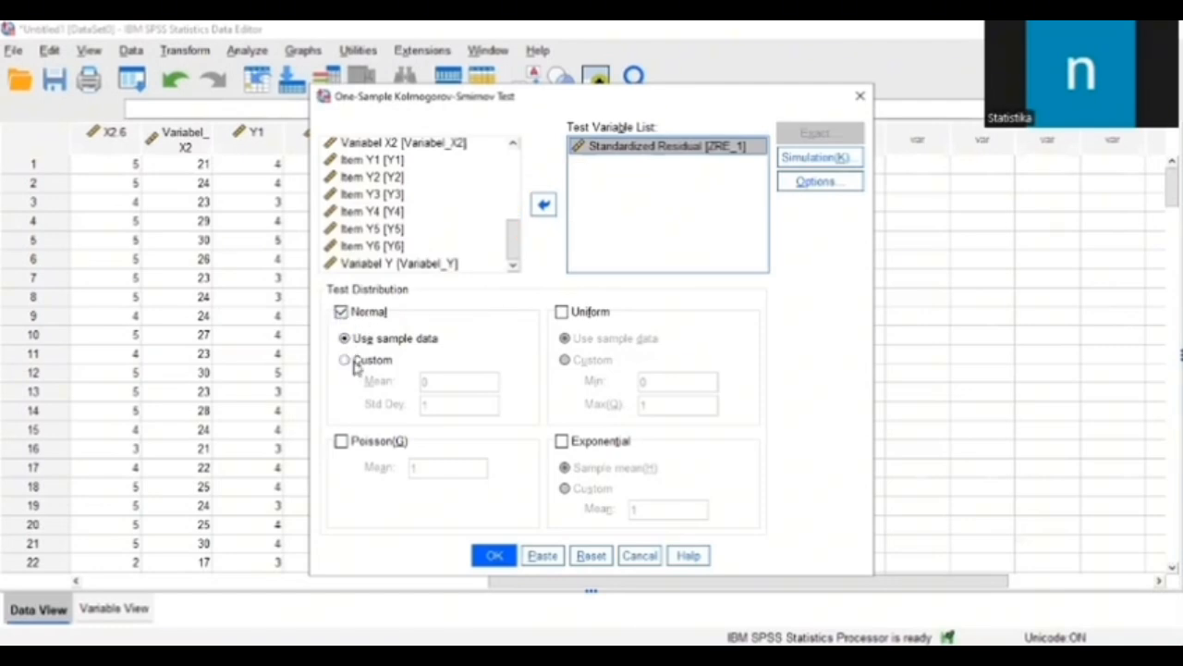
pyautogui.click(495, 555)
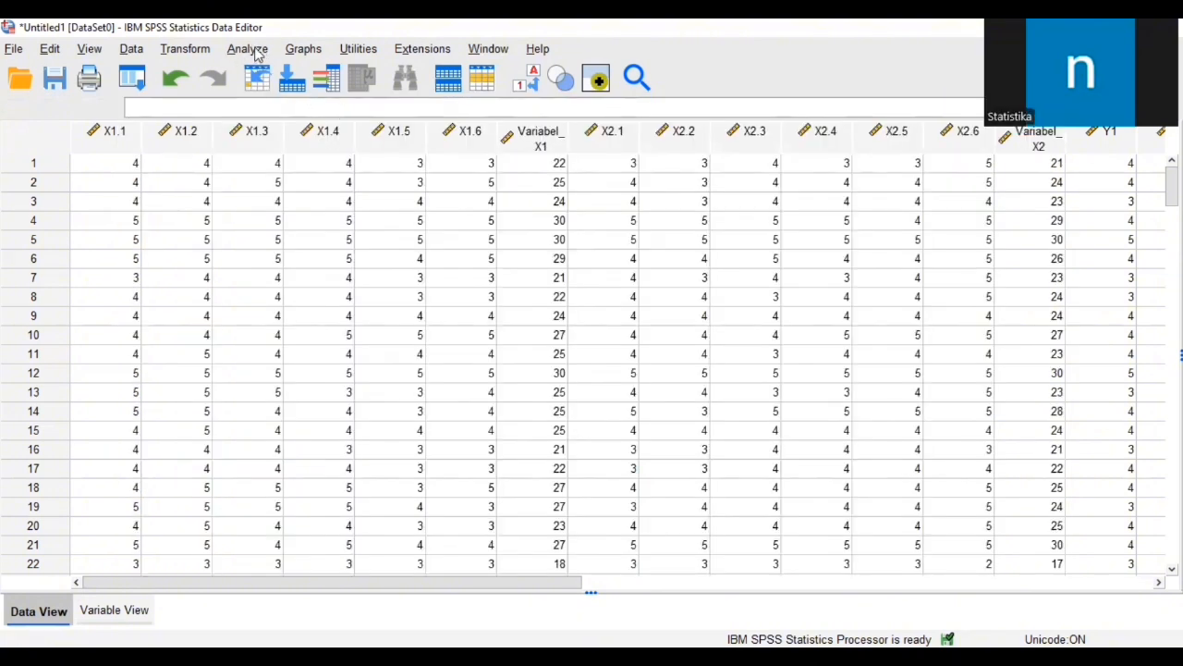
# Step: Reopen the linear regression setup and exclude the histogram and normal probability plot, keeping the *SRESID against *ZPRED scatterplot
pyautogui.click(252, 50)
pyautogui.moveTo(377, 293)
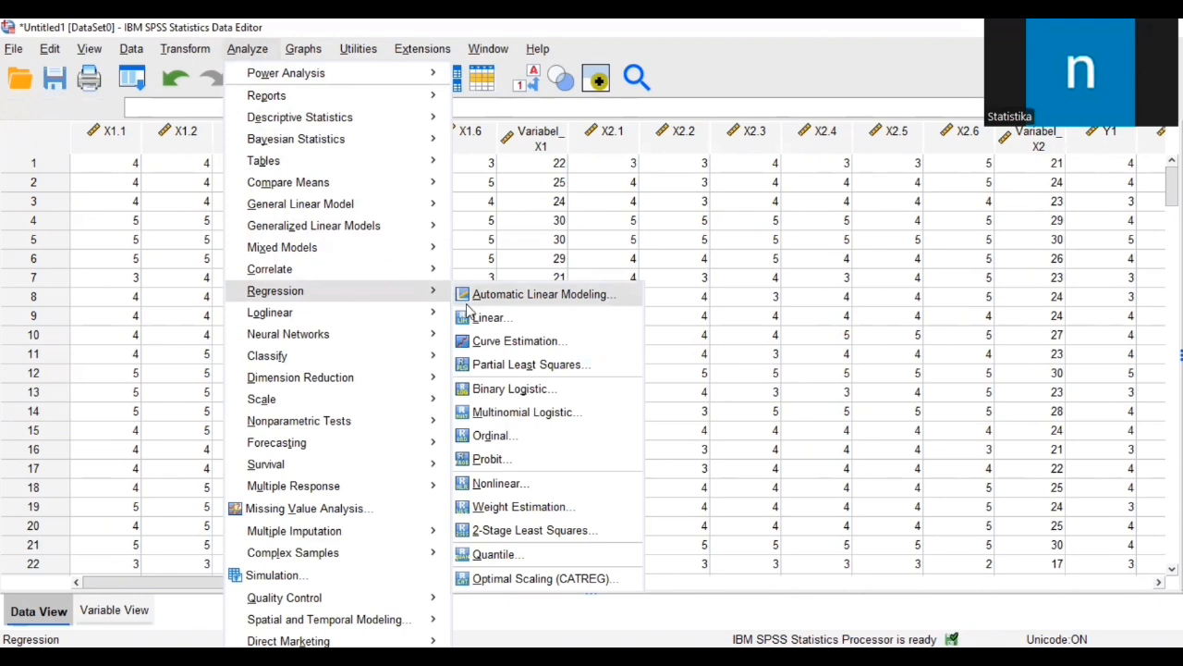
pyautogui.click(546, 322)
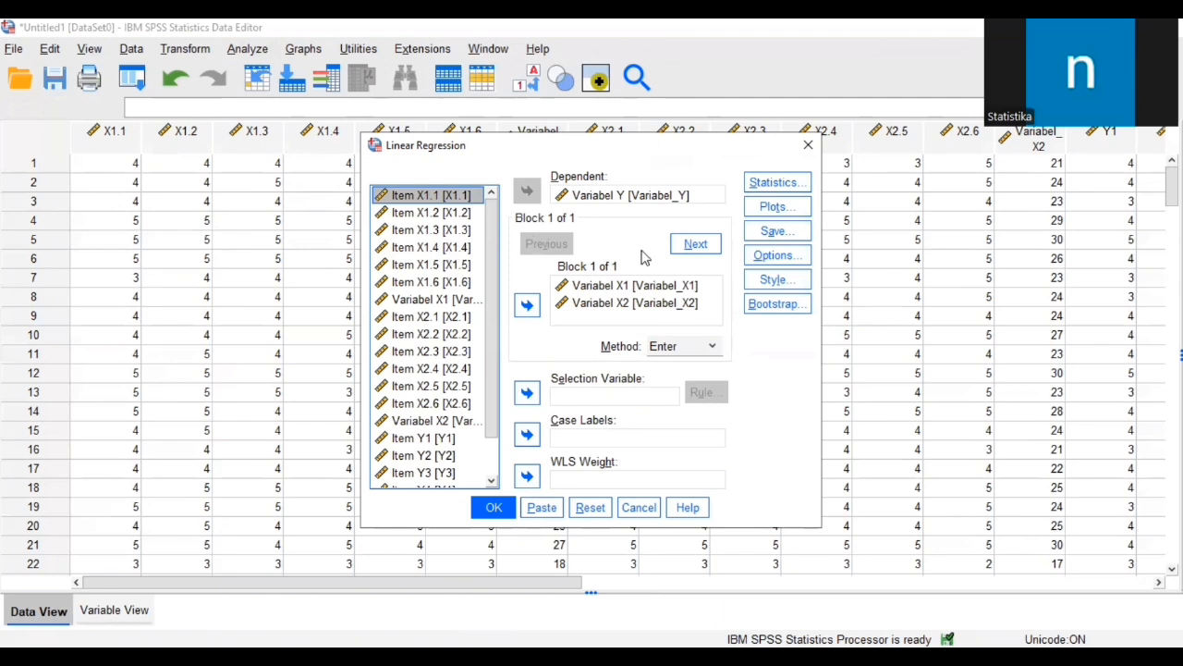
pyautogui.click(791, 209)
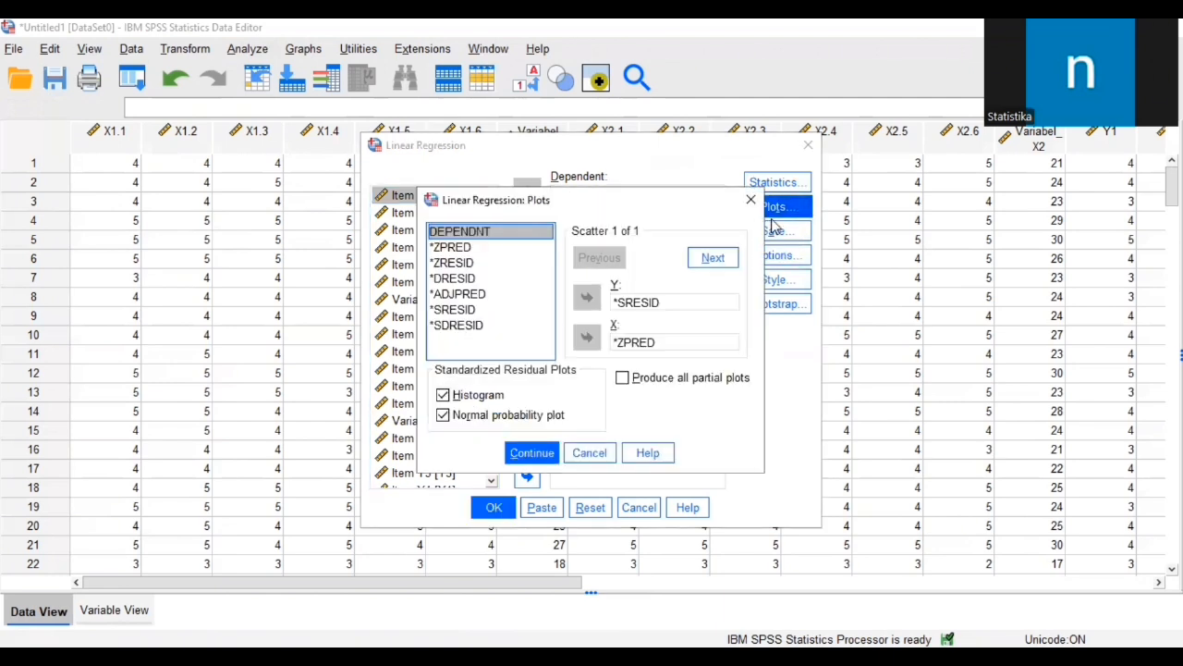
pyautogui.click(443, 395)
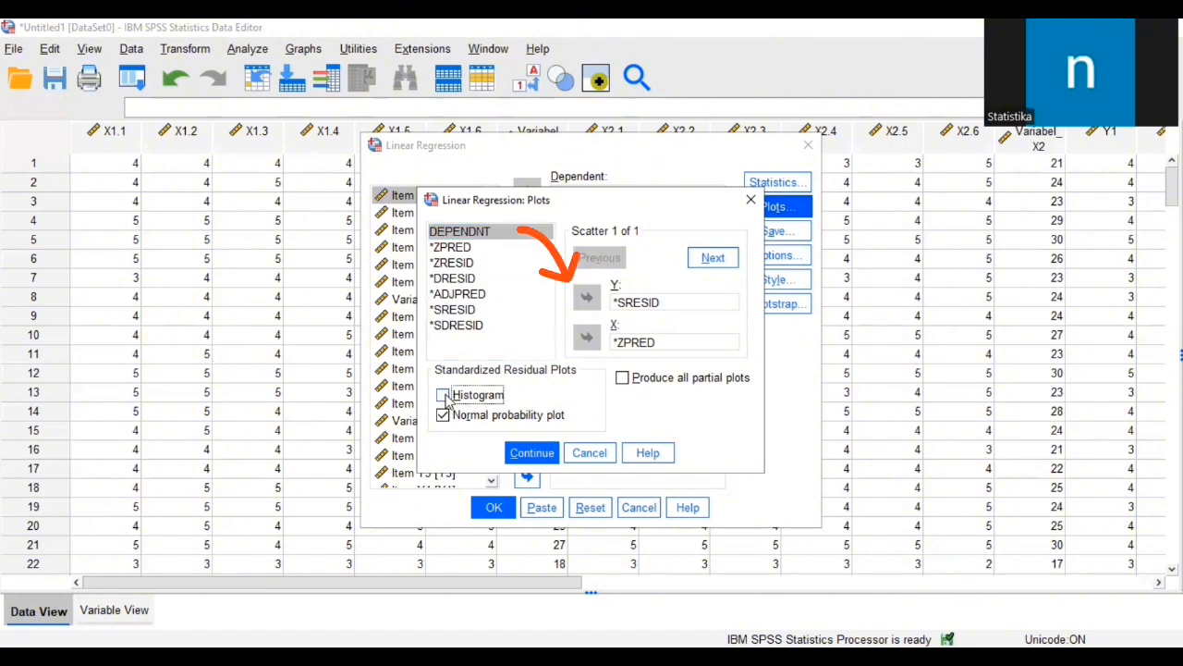
pyautogui.click(443, 415)
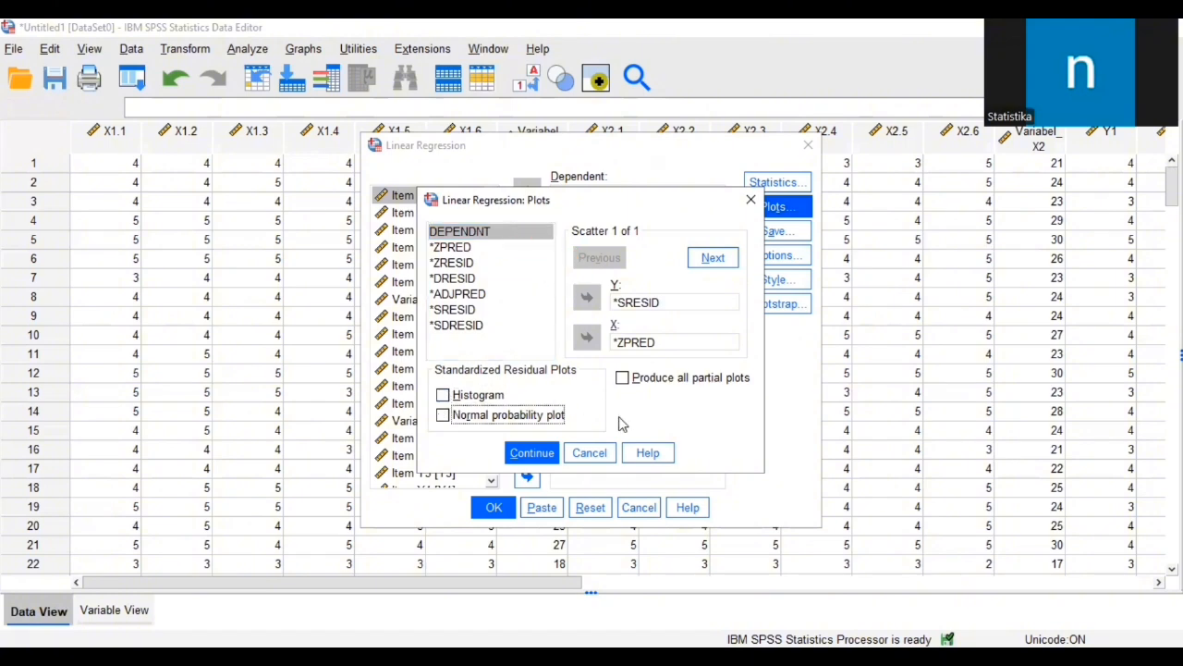
pyautogui.click(532, 453)
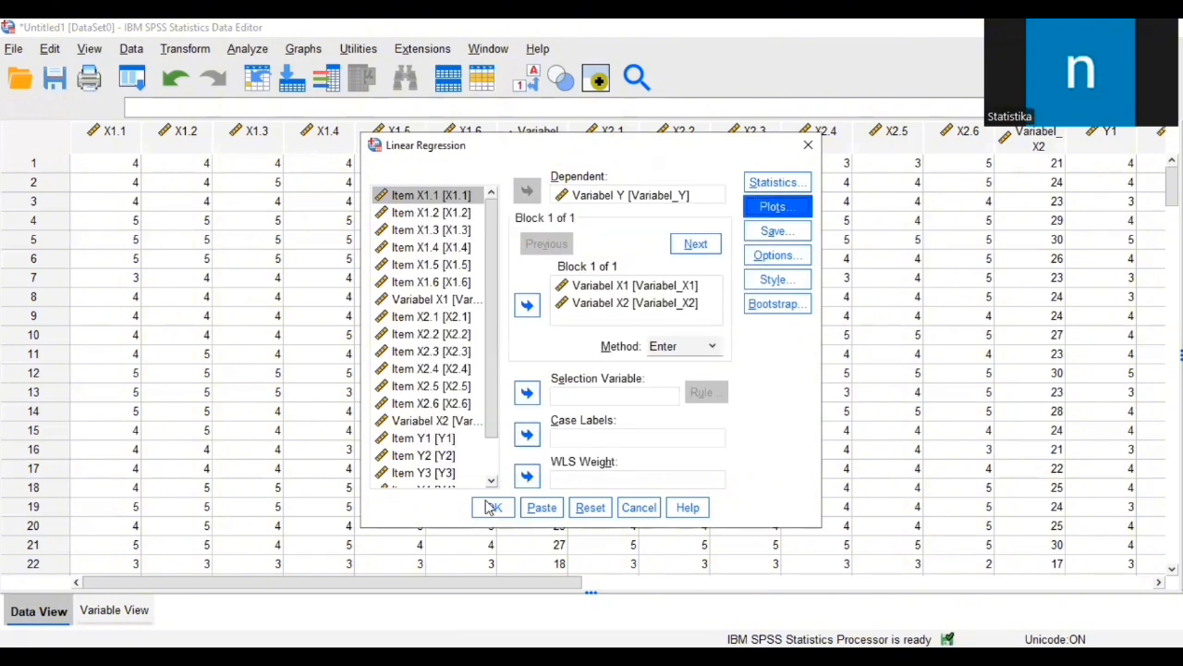
# Step: Run the linear regression and examine the scatterplot of studentized residuals in the output
pyautogui.click(511, 514)
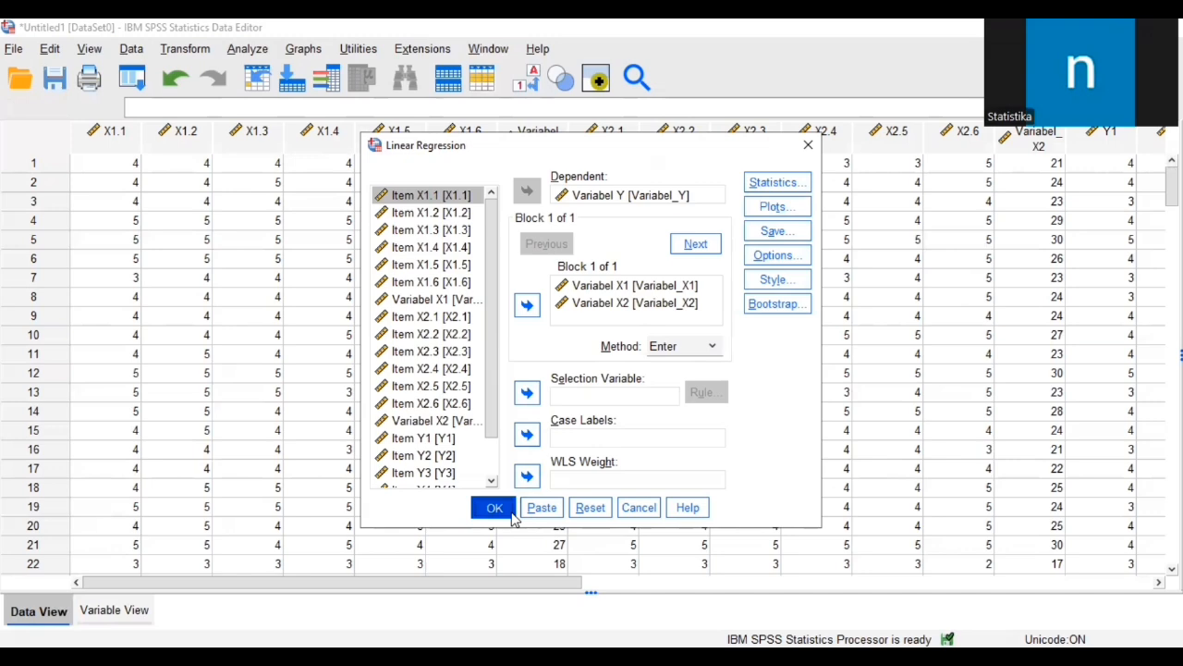
pyautogui.scroll(-10, 653, 361)
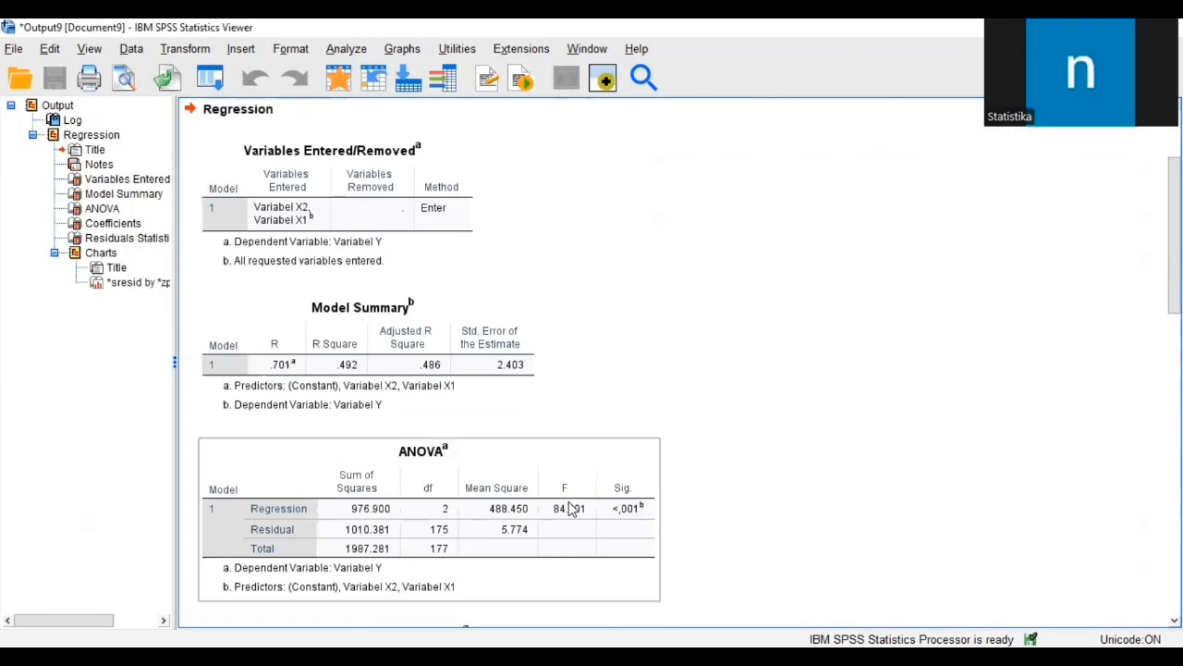
pyautogui.scroll(-5, 720, 505)
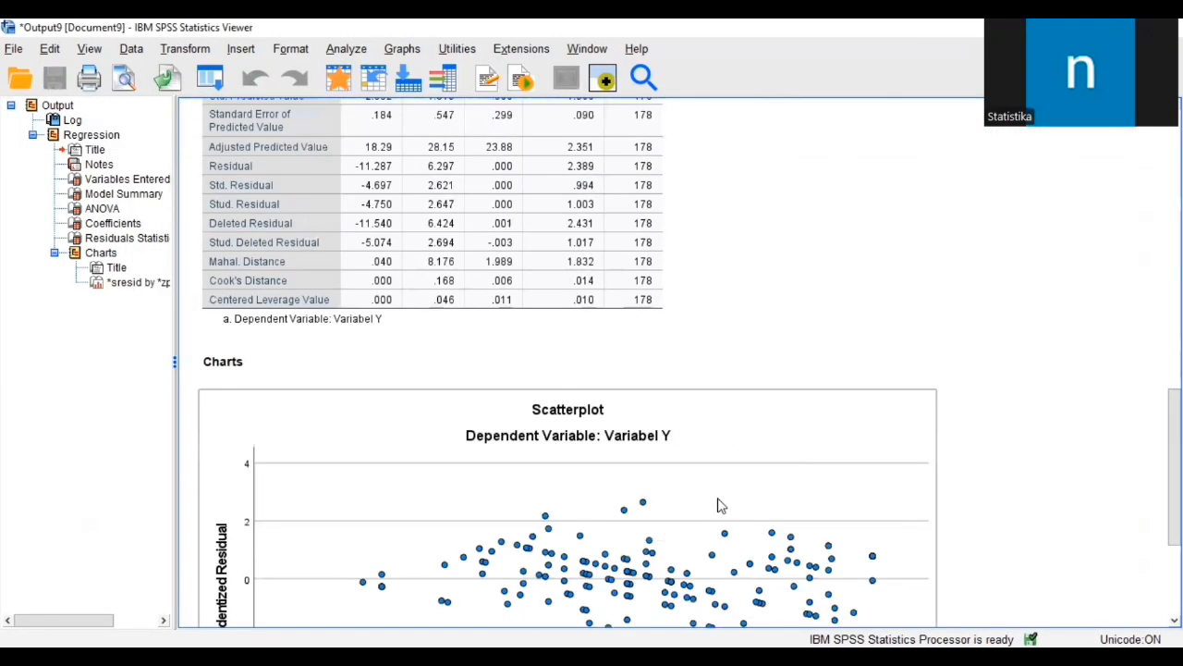
pyautogui.scroll(-4, 721, 505)
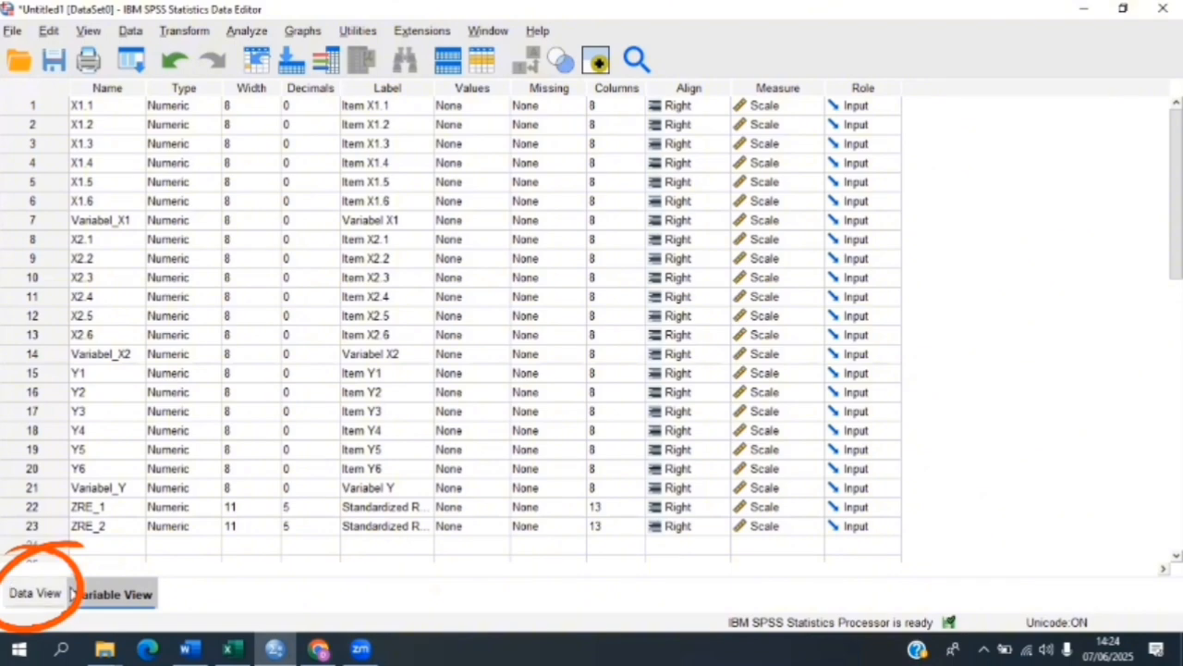
# Step: Rerun the linear regression of Variabel Y on Variabel X1 and Variabel X2 with collinearity diagnostics included
pyautogui.click(36, 594)
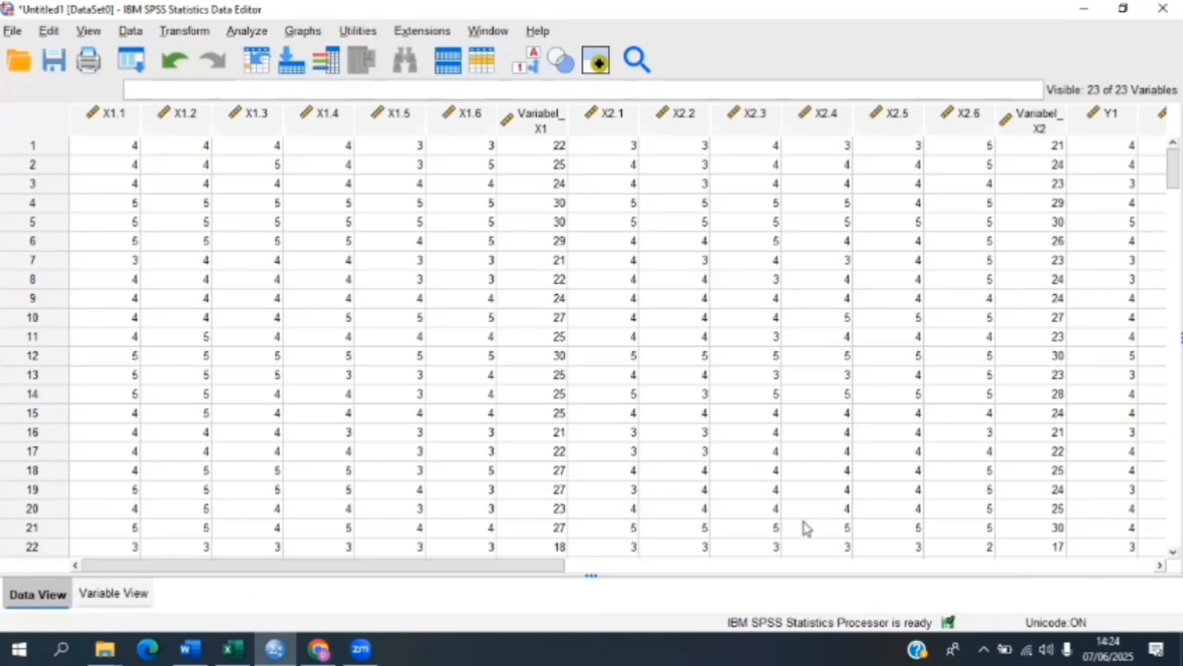
pyautogui.click(250, 30)
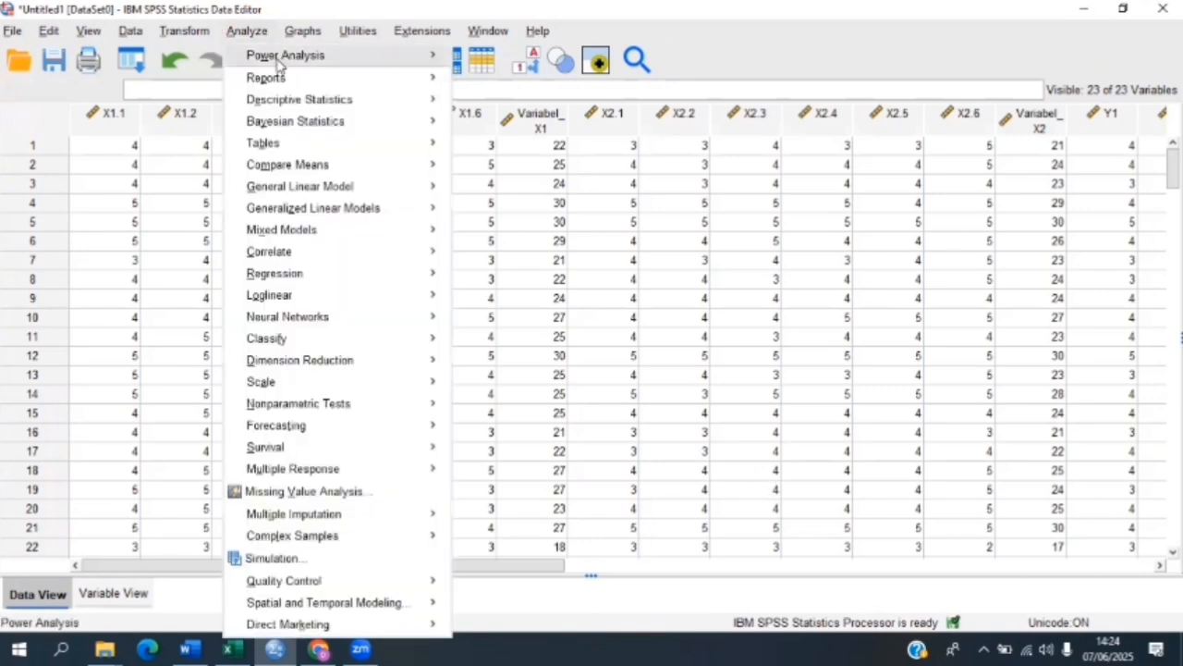
pyautogui.moveTo(322, 273)
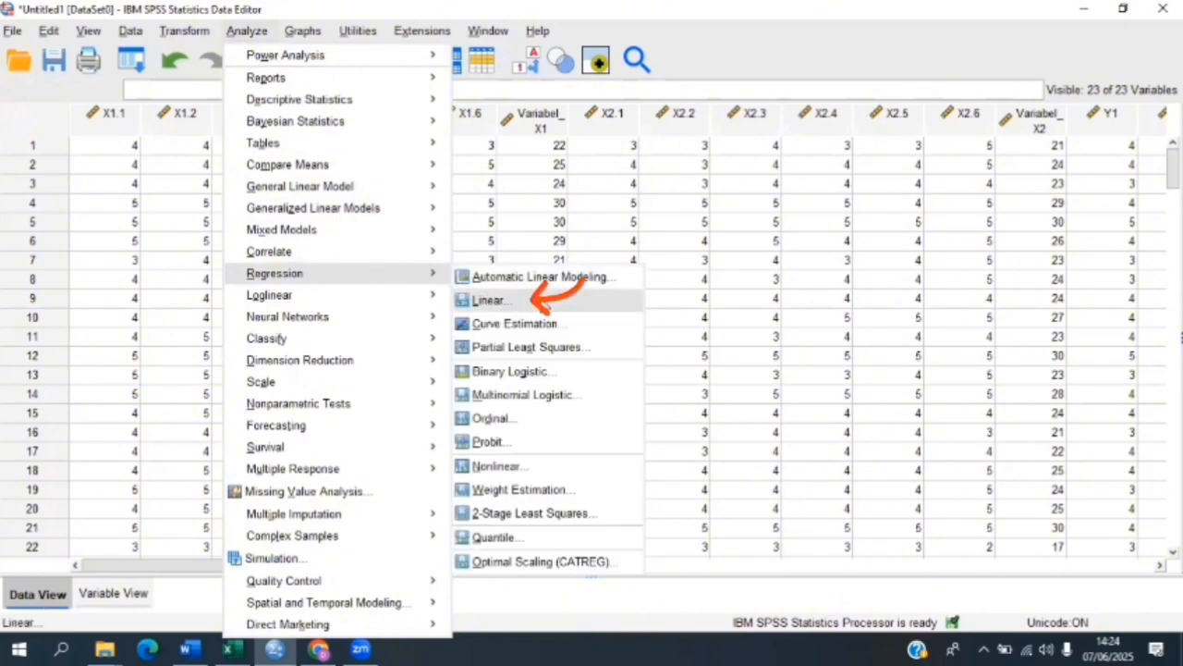
pyautogui.click(603, 311)
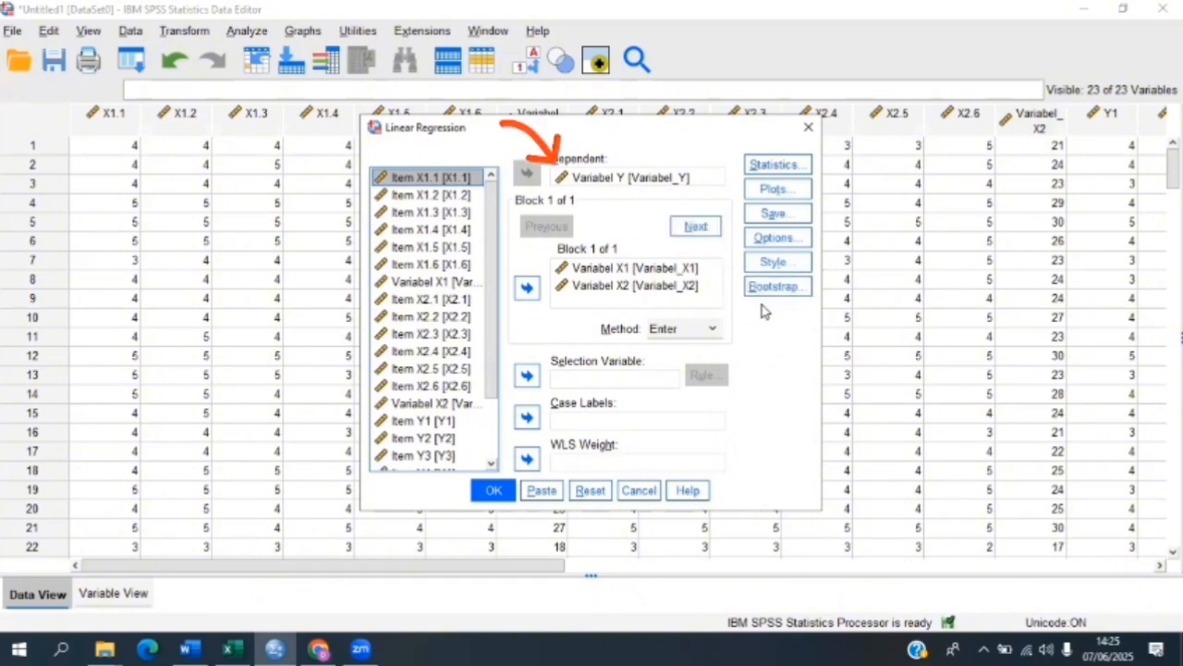
pyautogui.click(803, 166)
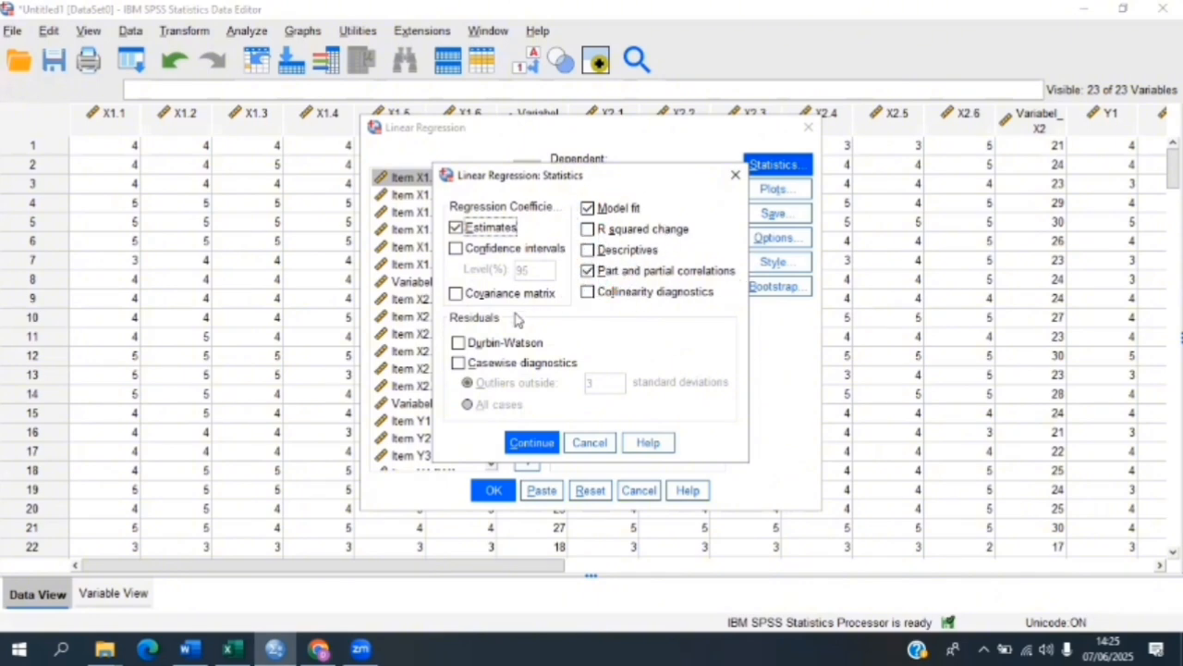
pyautogui.click(589, 292)
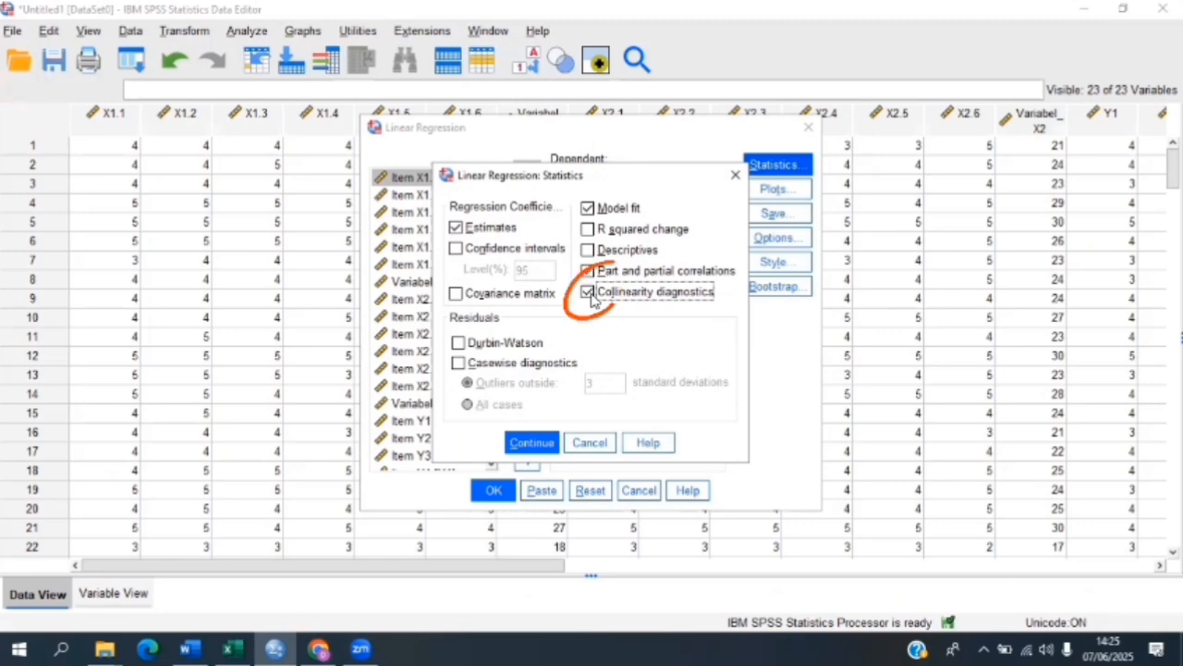
pyautogui.click(533, 443)
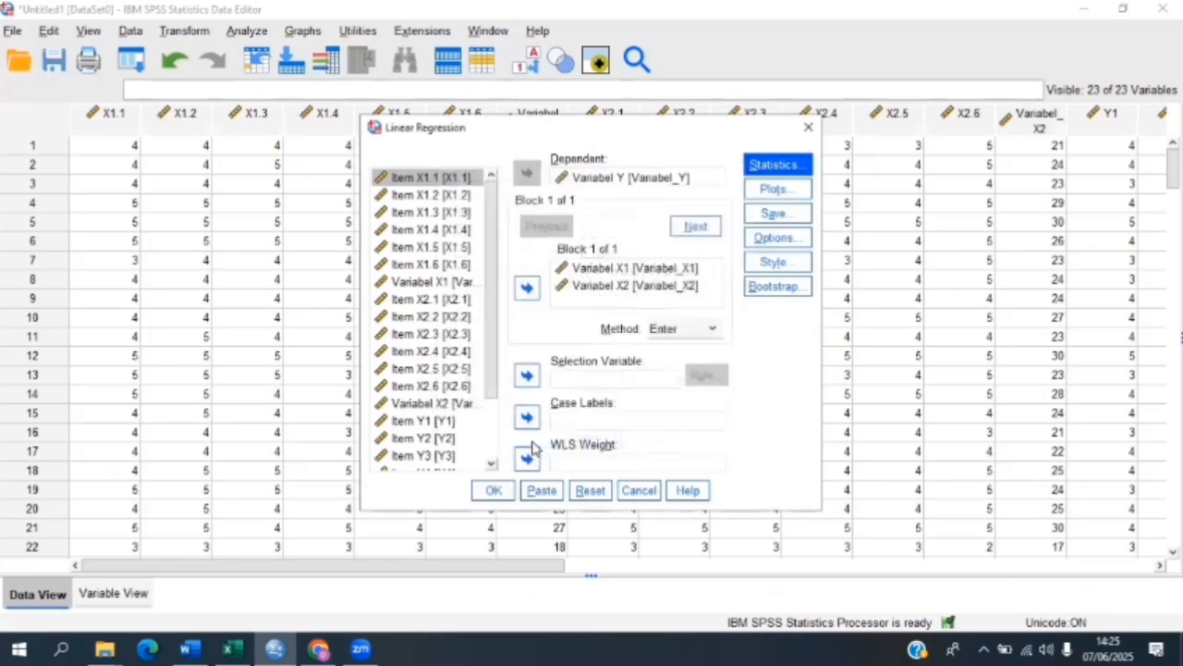
pyautogui.click(494, 491)
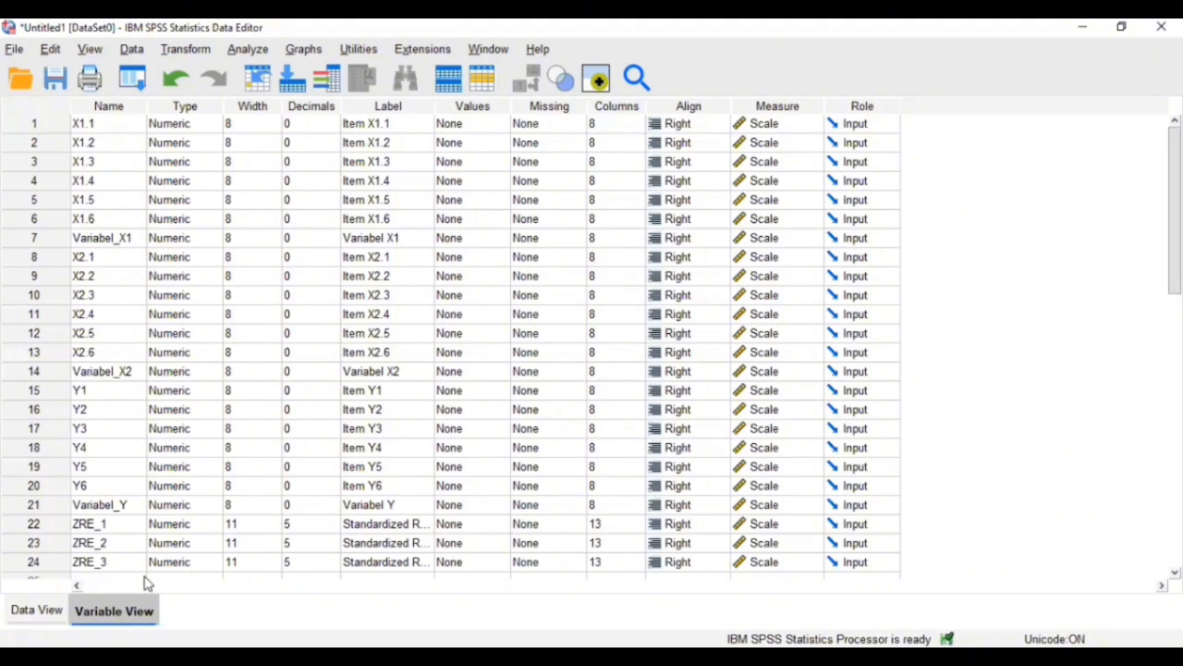
# Step: Rerun the same linear regression with R squared change included, and part and partial correlations and collinearity diagnostics excluded
pyautogui.click(61, 614)
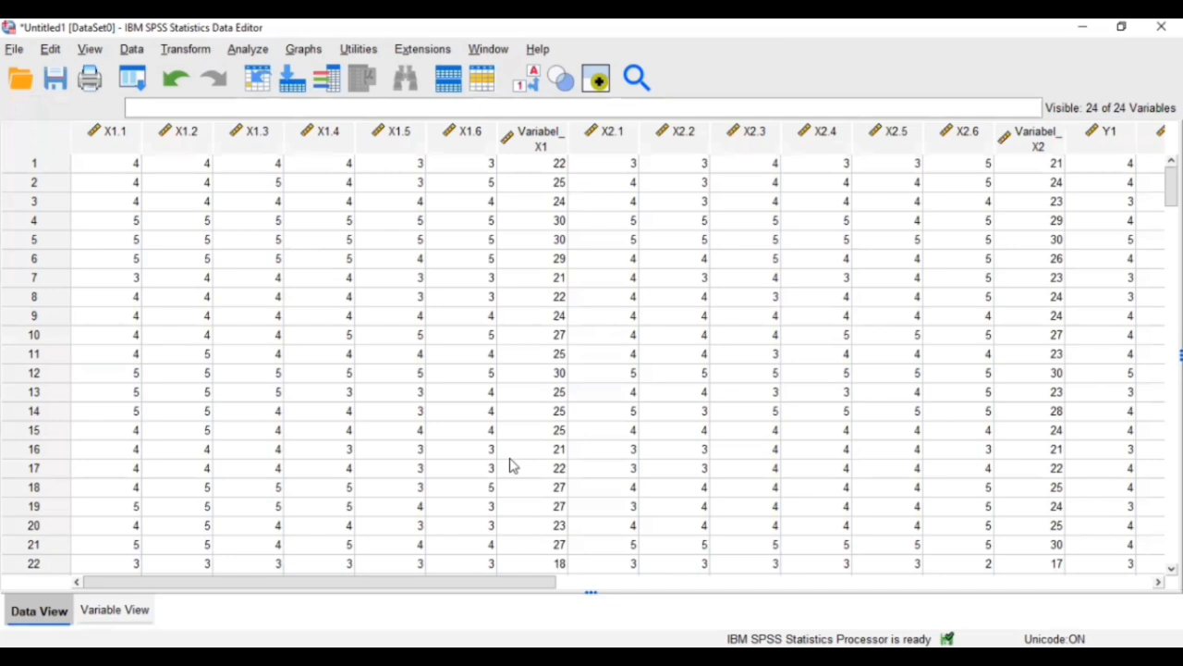
pyautogui.click(248, 49)
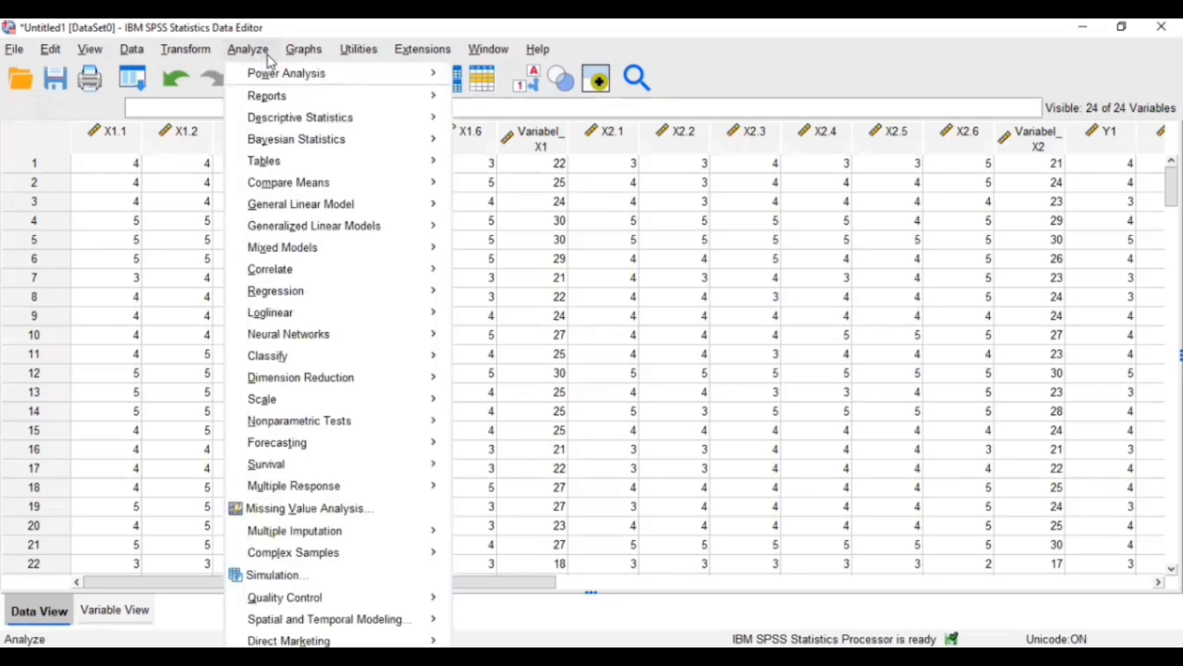
pyautogui.moveTo(333, 294)
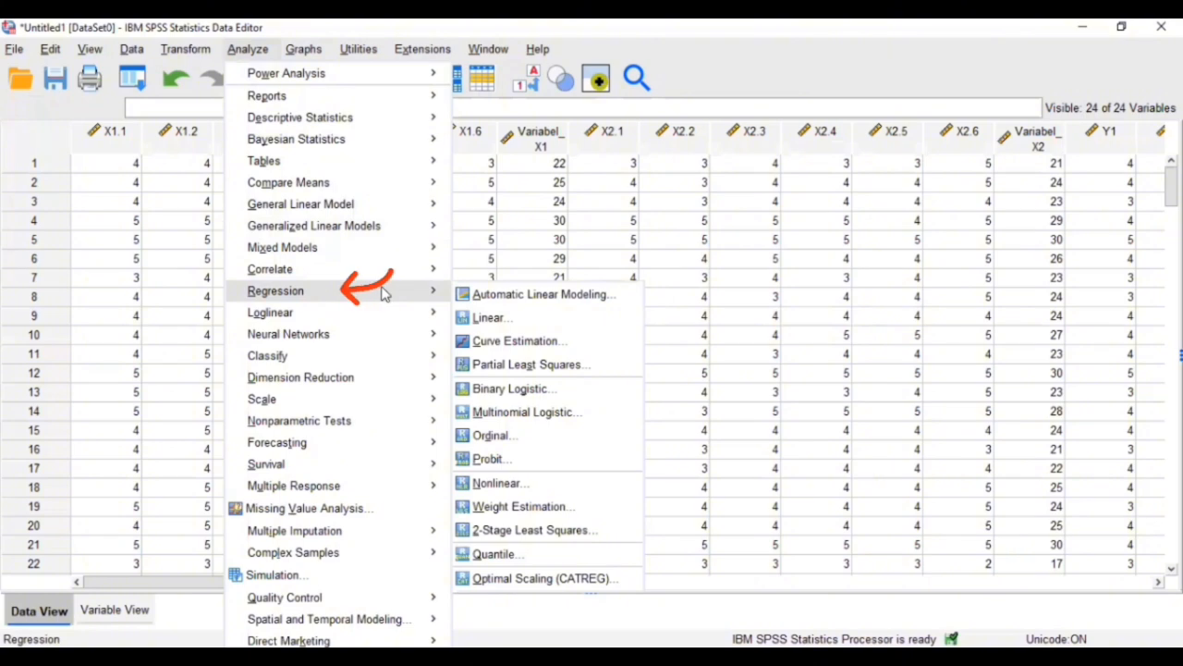
pyautogui.click(571, 324)
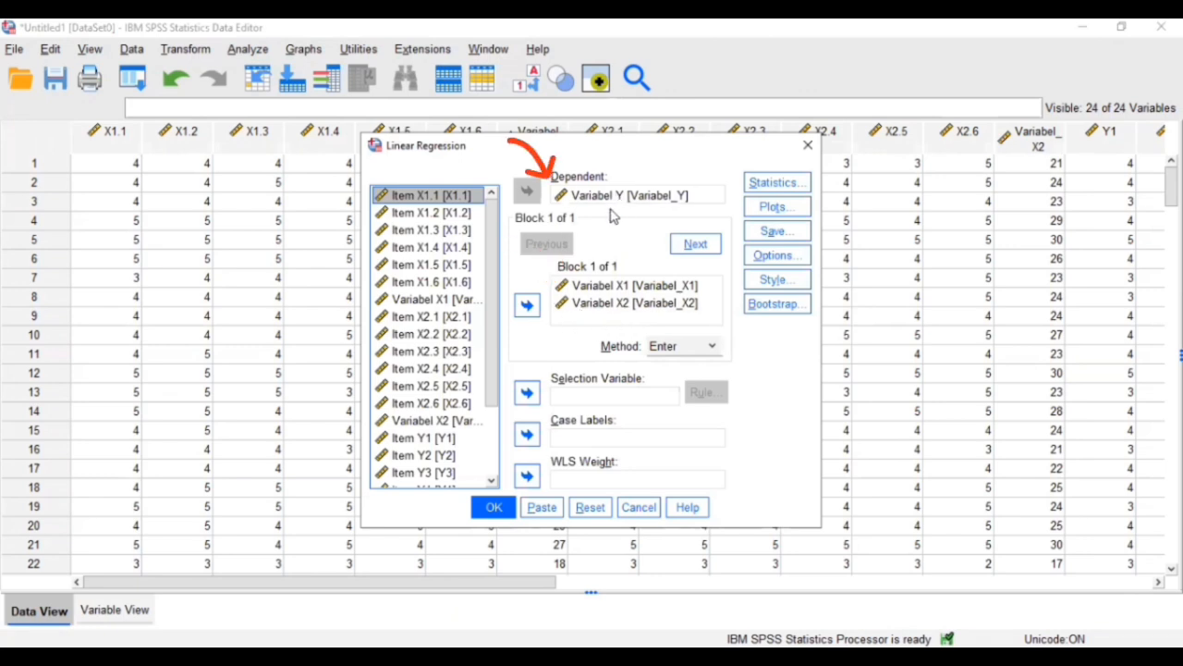
pyautogui.click(797, 184)
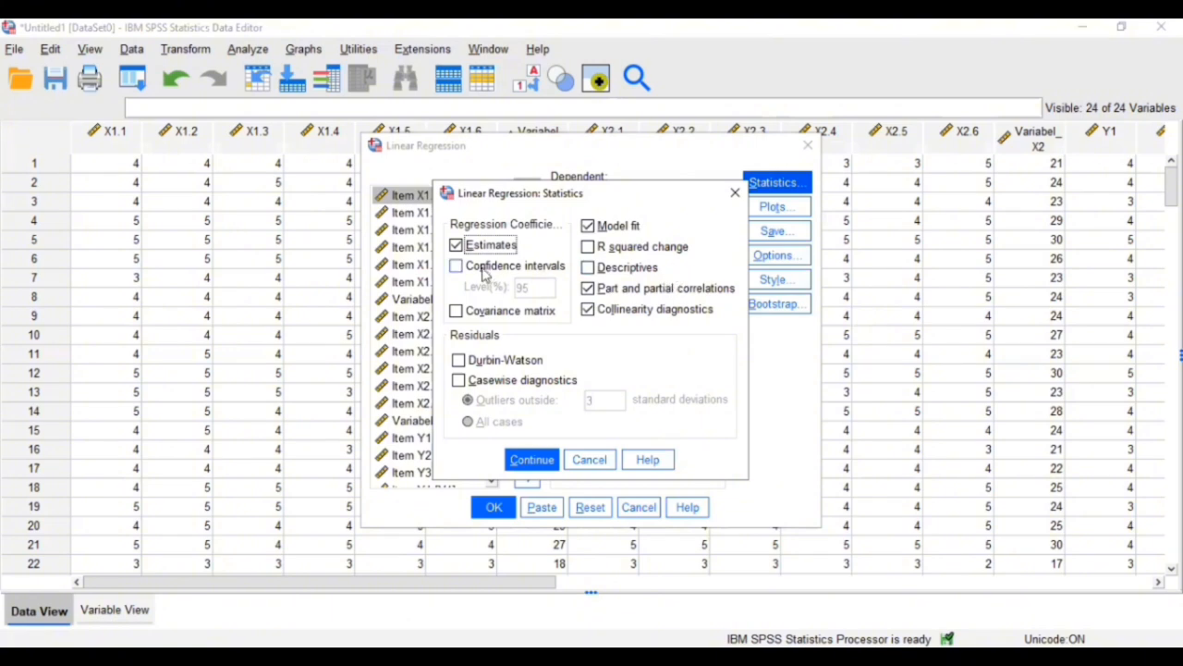
pyautogui.click(589, 247)
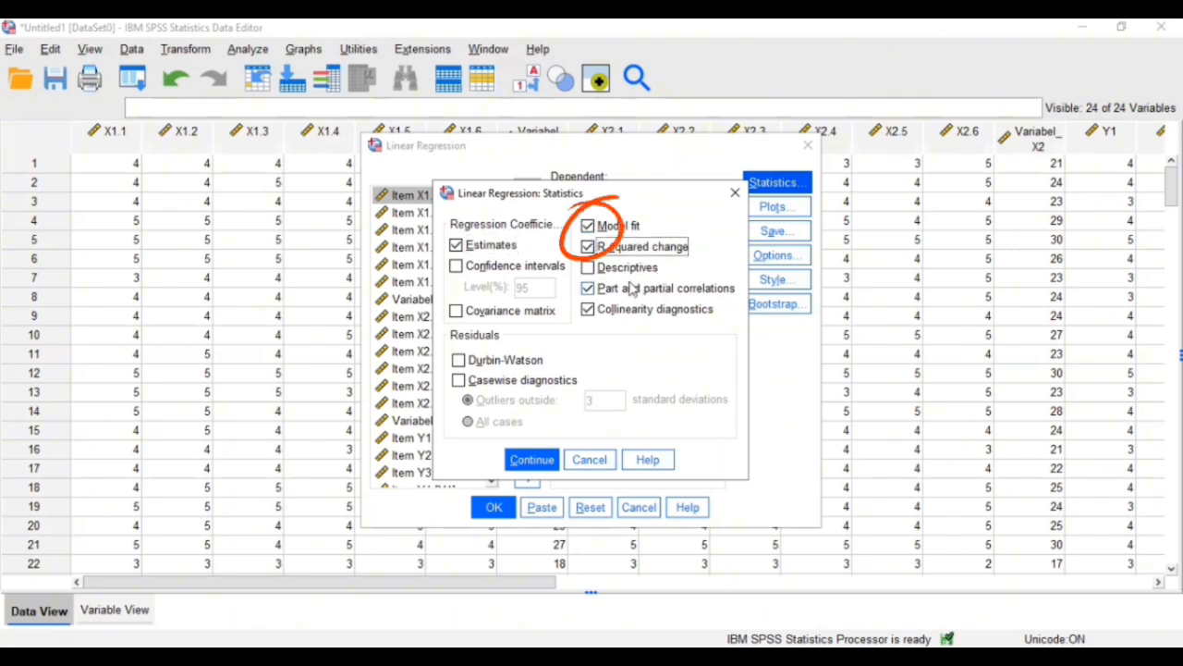
pyautogui.click(588, 289)
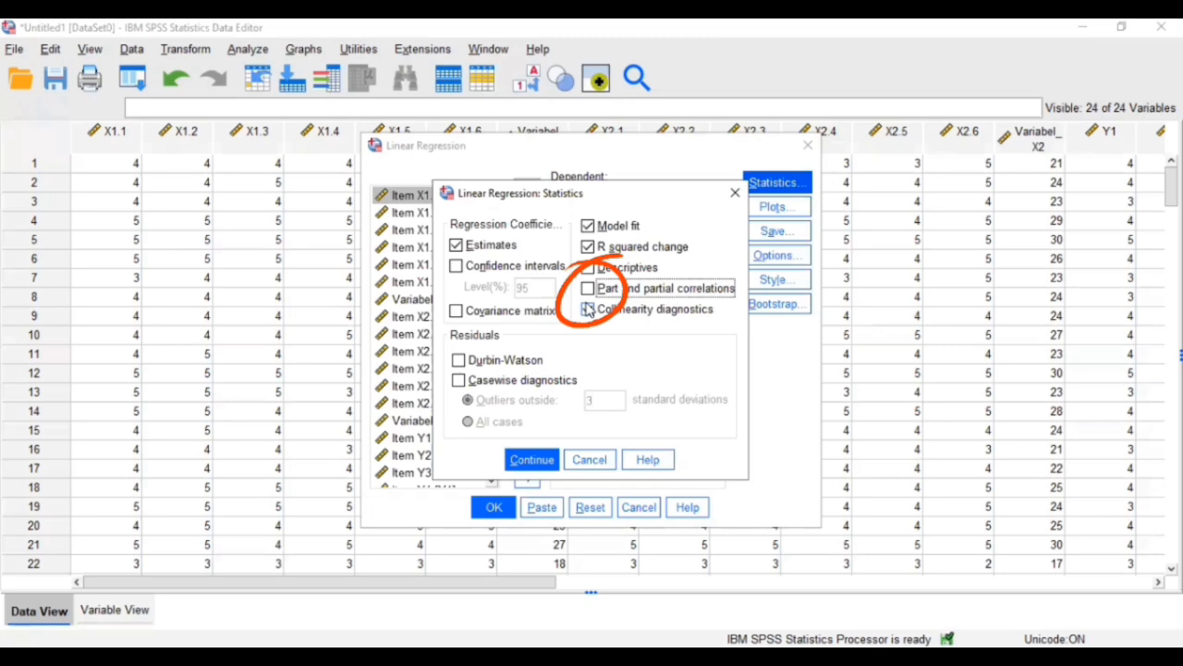
pyautogui.click(588, 310)
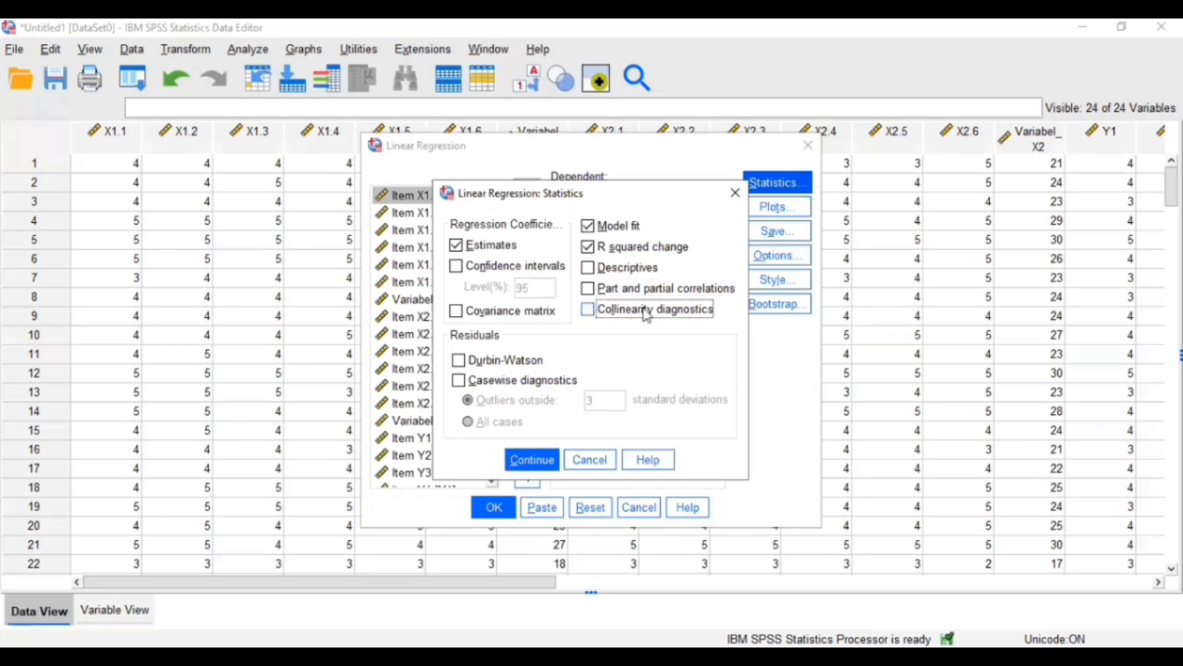
pyautogui.click(532, 461)
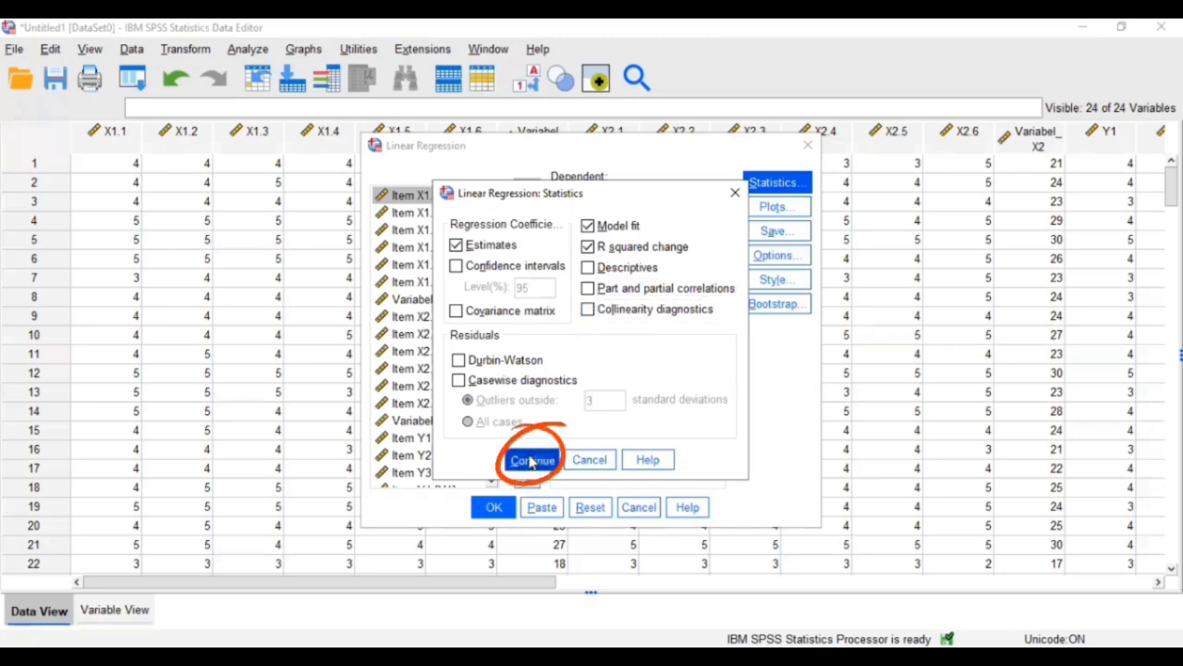
pyautogui.click(496, 510)
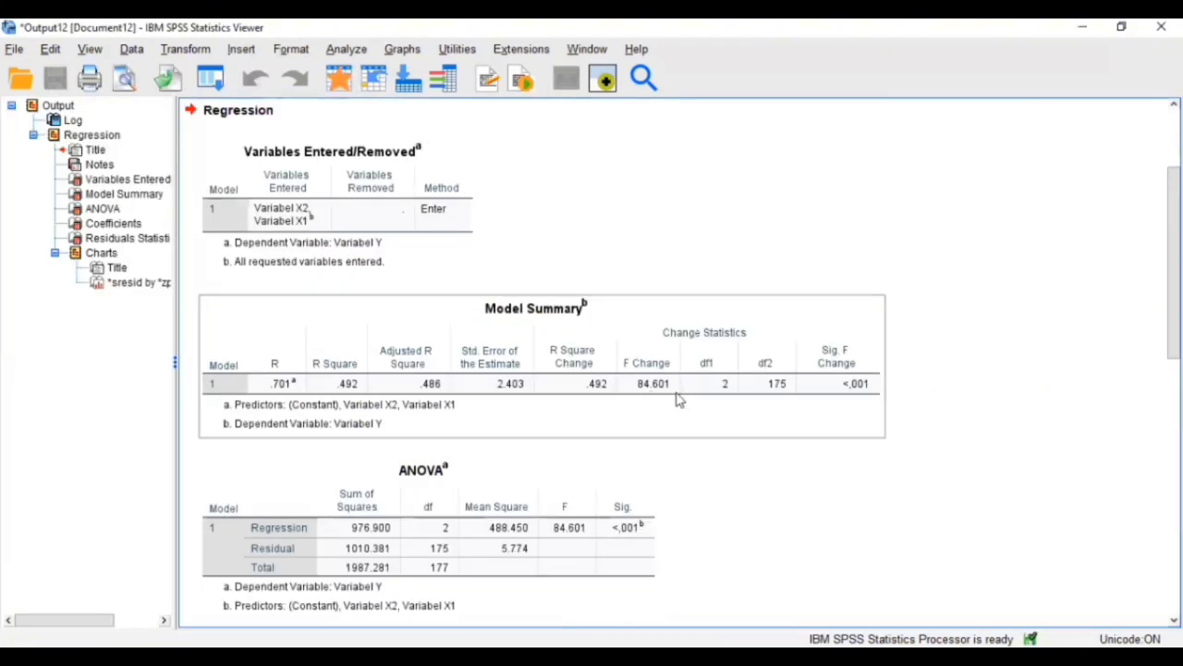